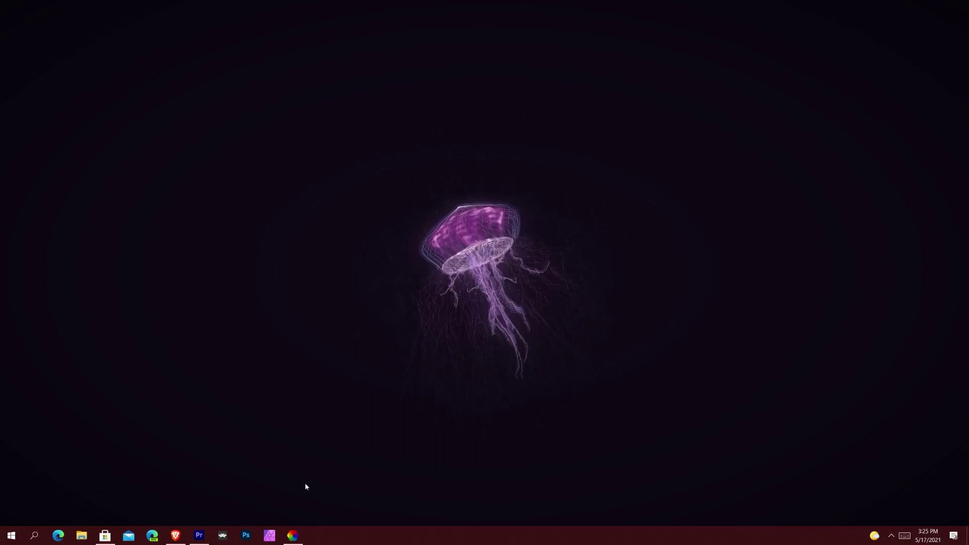
Open Lively Wallpaper and reposition its window to glimpse the Medusae jellyfish wallpaper.
left_click(300, 540)
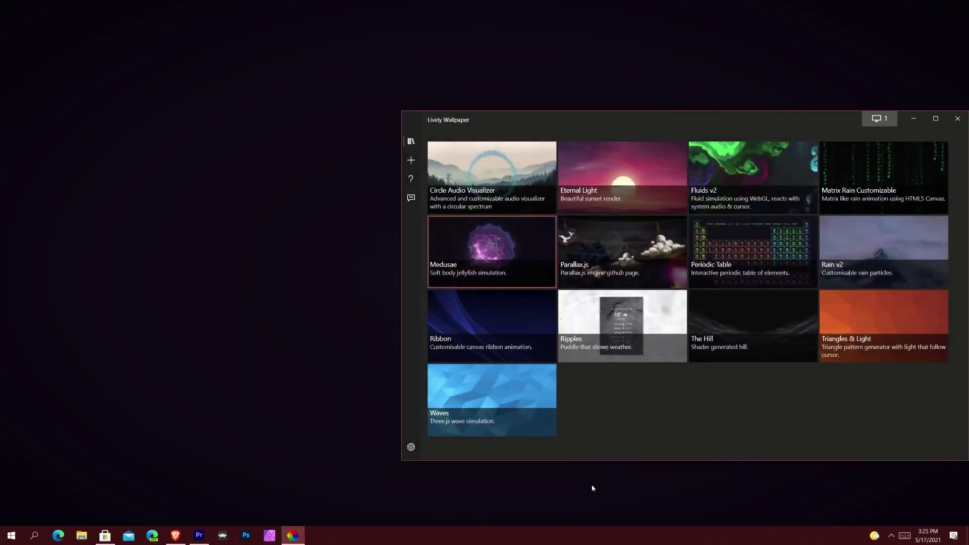
key("XF86AudioPlay")
left_click_drag(563, 130, 459, 194)
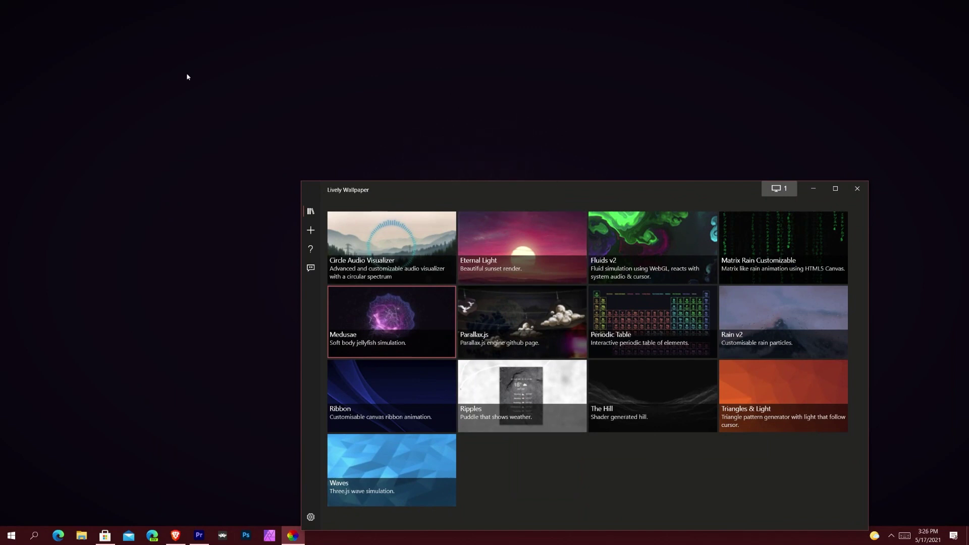
left_click_drag(576, 195, 791, 309)
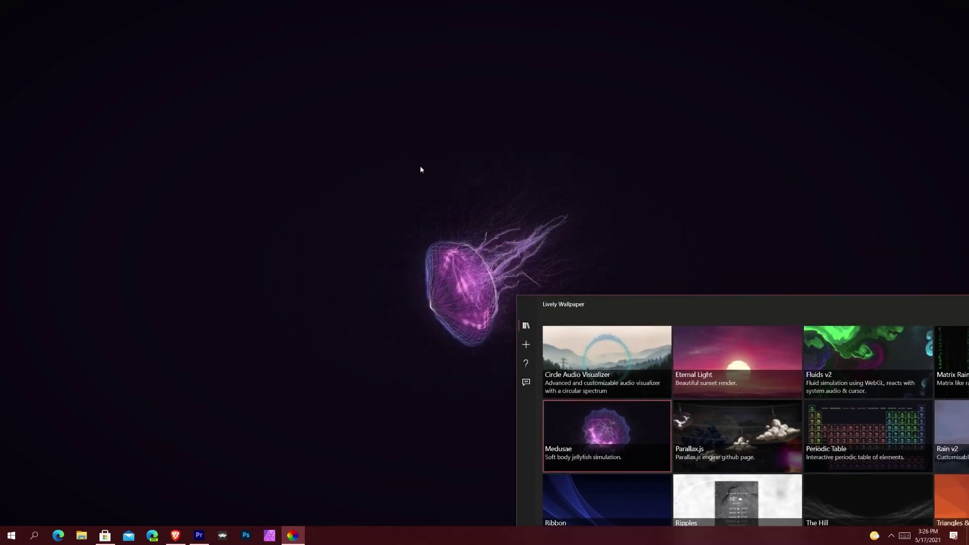
left_click_drag(709, 300, 416, 123)
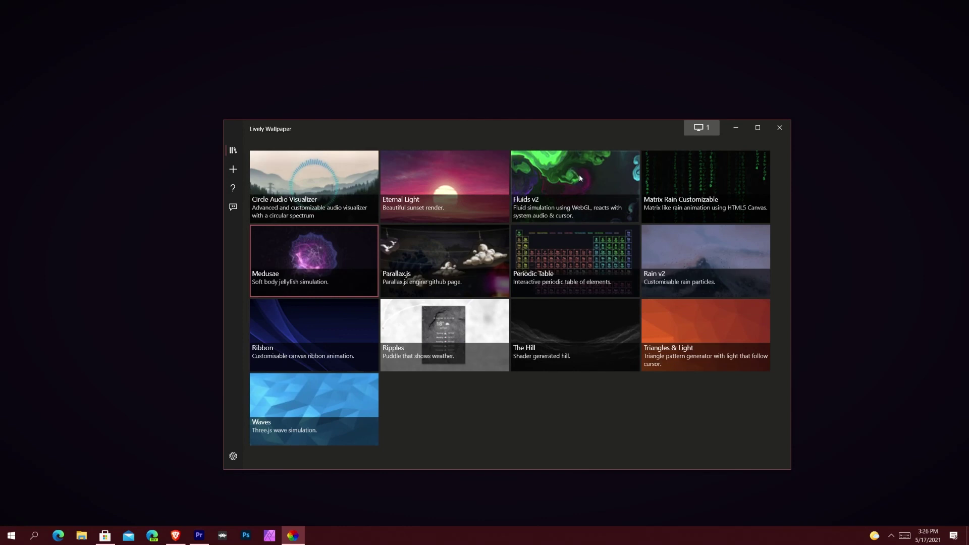
Apply the Fluids v2 wallpaper and minimize the Lively window to view it.
left_click(577, 189)
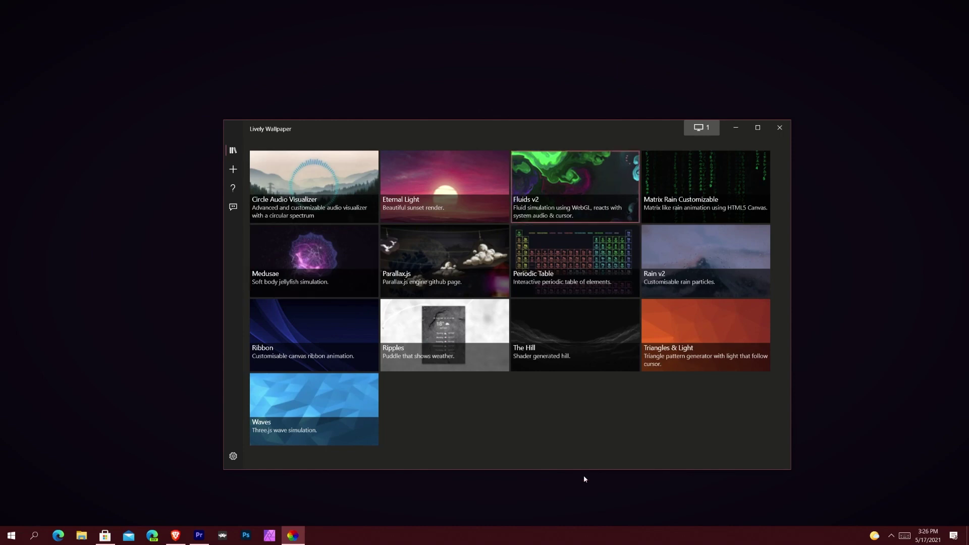
left_click_drag(595, 127, 582, 404)
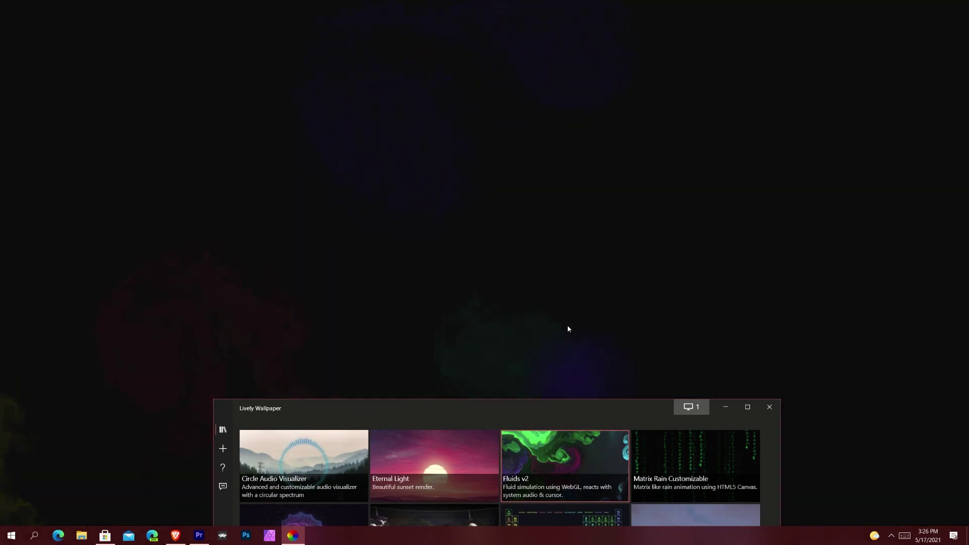
left_click(723, 407)
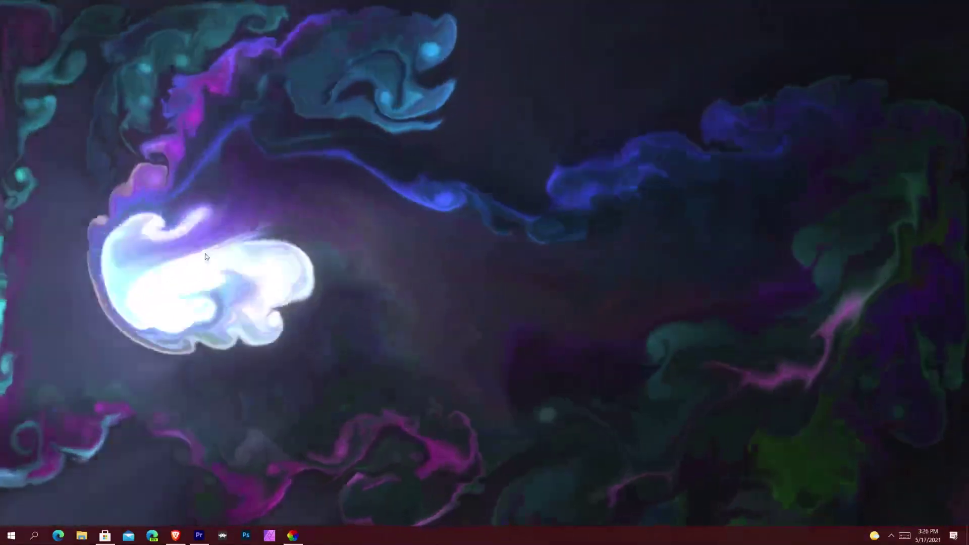
Open and dismiss the desktop context menu, leaving Fluids v2 uncovered.
right_click(337, 213)
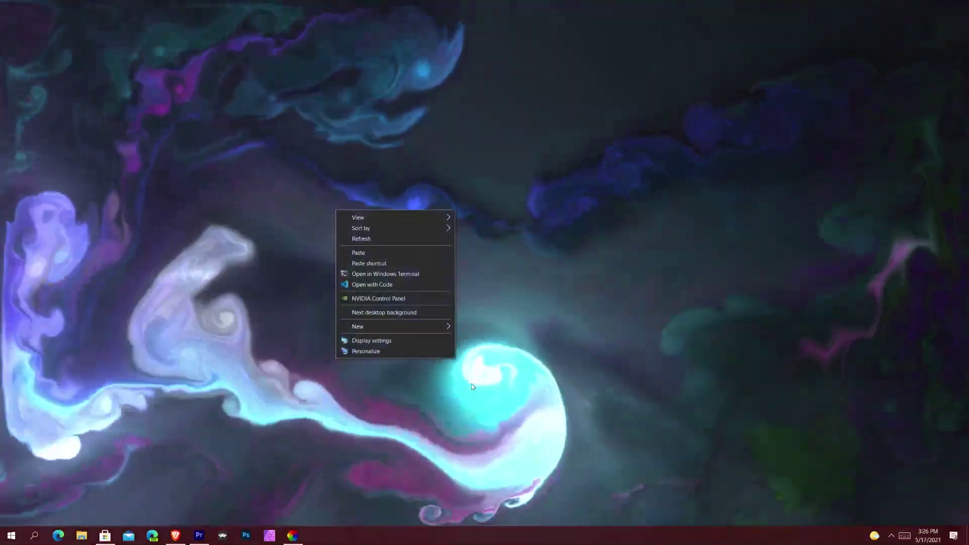
key("Escape")
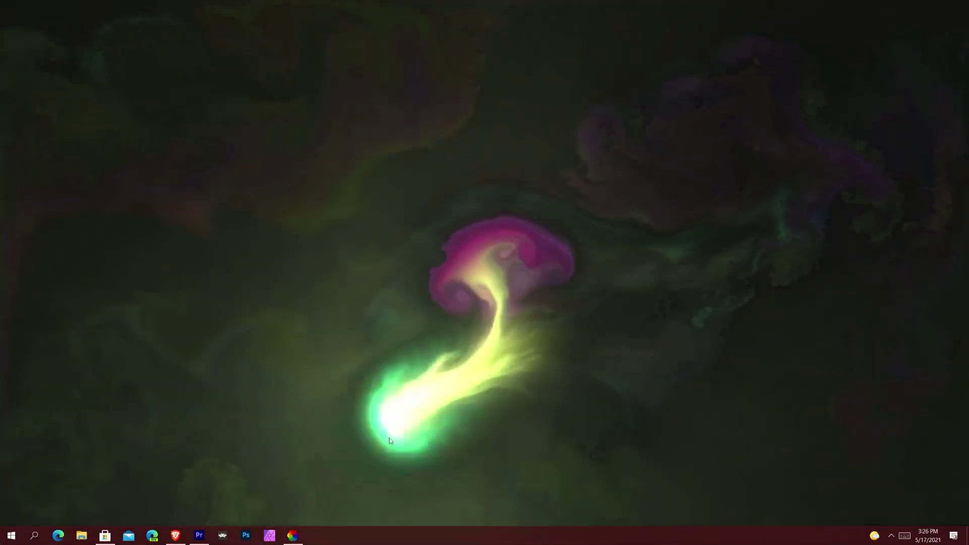
mouse_move(291, 543)
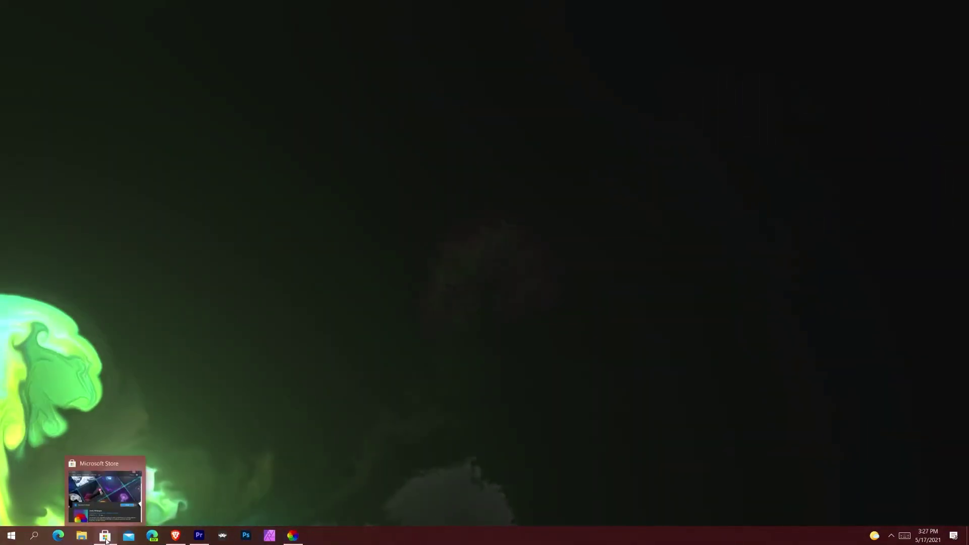
Bring up Microsoft Store's Lively Wallpaper page, centre it, minimize it, and restore Brave.
left_click(105, 535)
left_click_drag(824, 83, 502, 65)
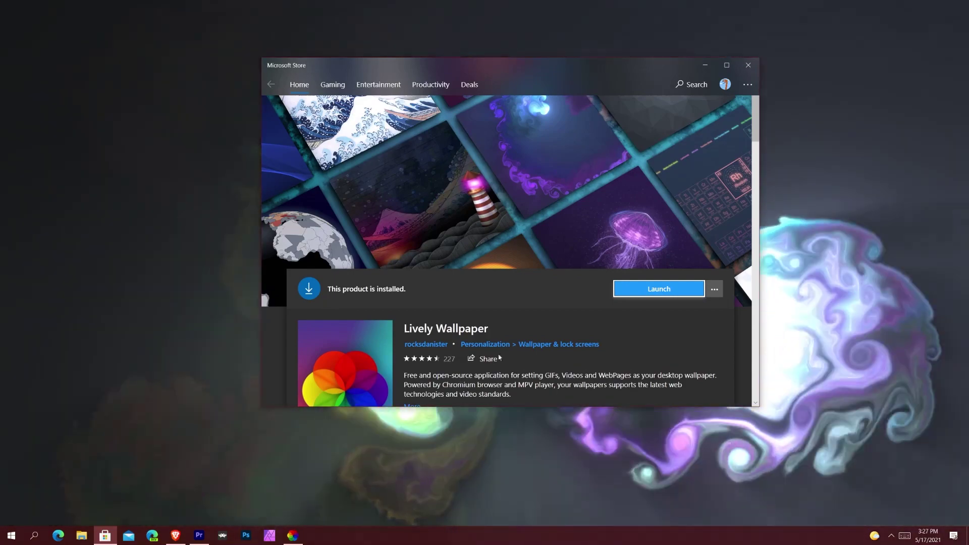
left_click(705, 65)
left_click(185, 535)
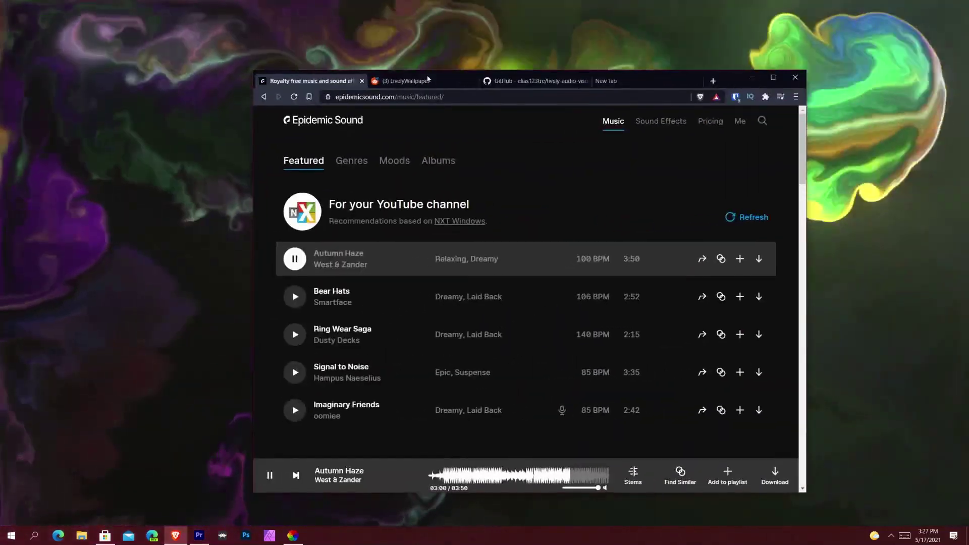
Browse the r/LivelyWallpaper feed, dismissing the confirm-email popup along the way.
left_click(403, 81)
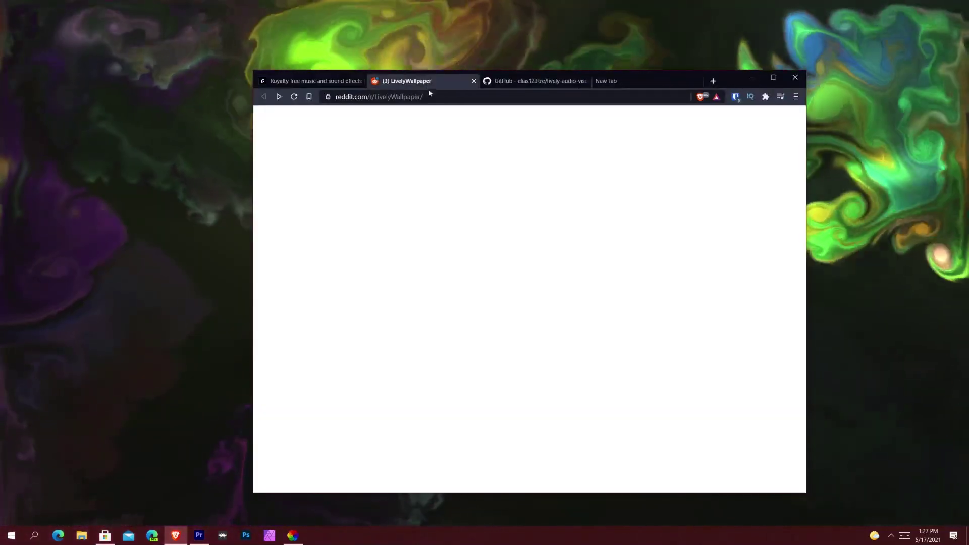
scroll(675, 333, "up", 5)
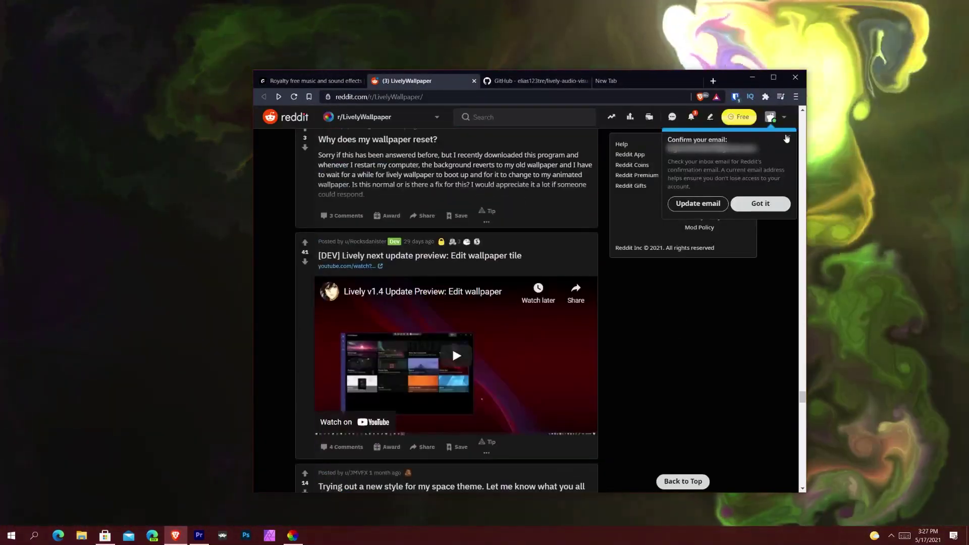
left_click(787, 138)
scroll(790, 151, "up", 15)
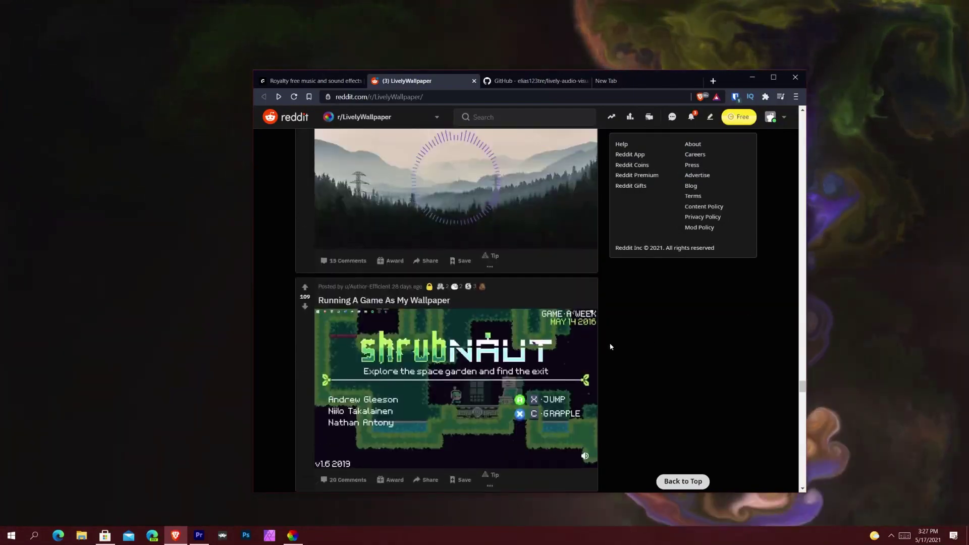
scroll(671, 361, "up", 15)
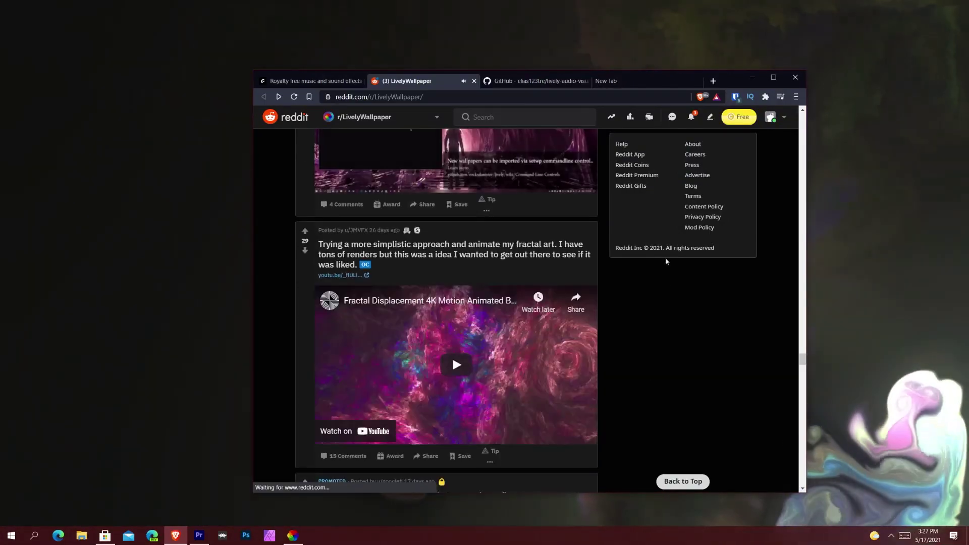
scroll(701, 118, "up", 10)
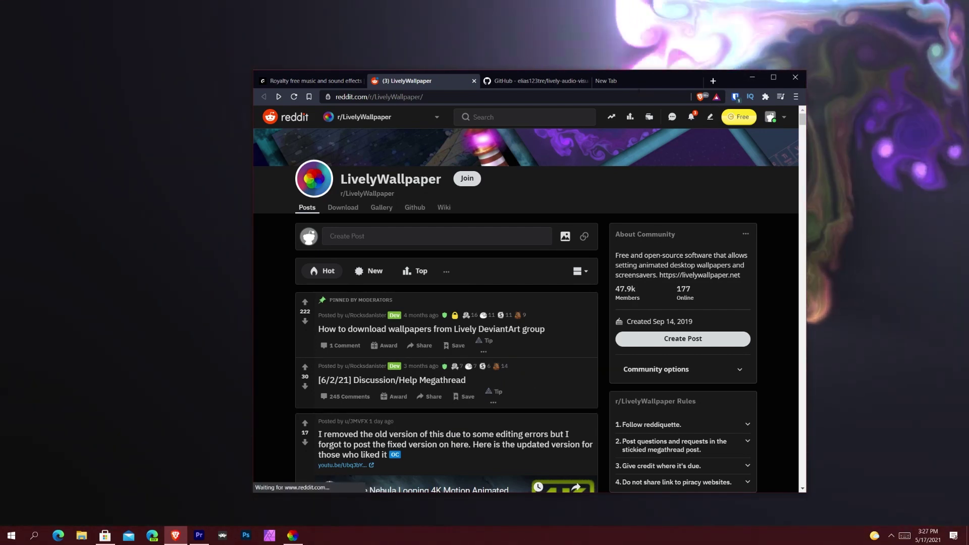
key("XF86AudioRaiseVolume")
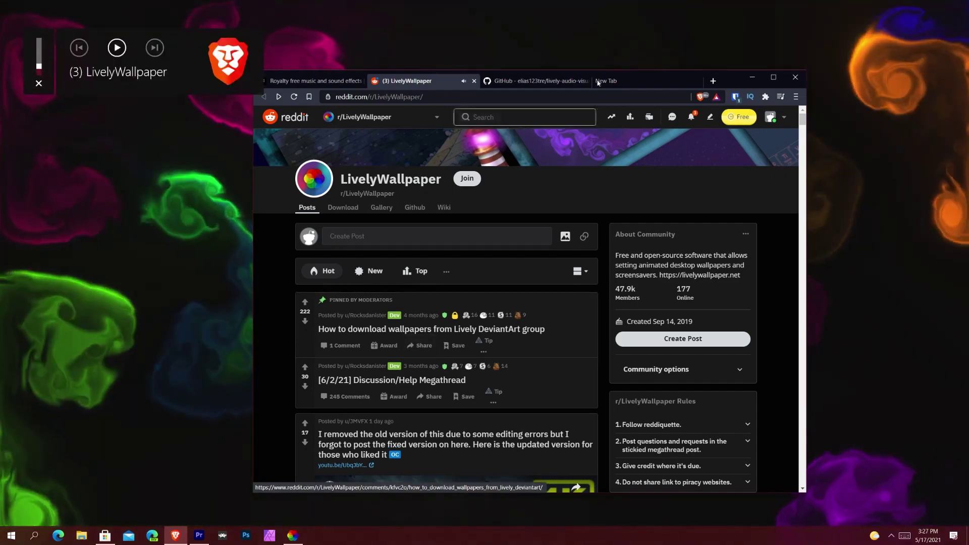
Check the GitHub lively-audio-visualizer README tab, then return to the royalty-free music tab.
left_click(607, 82)
left_click(532, 82)
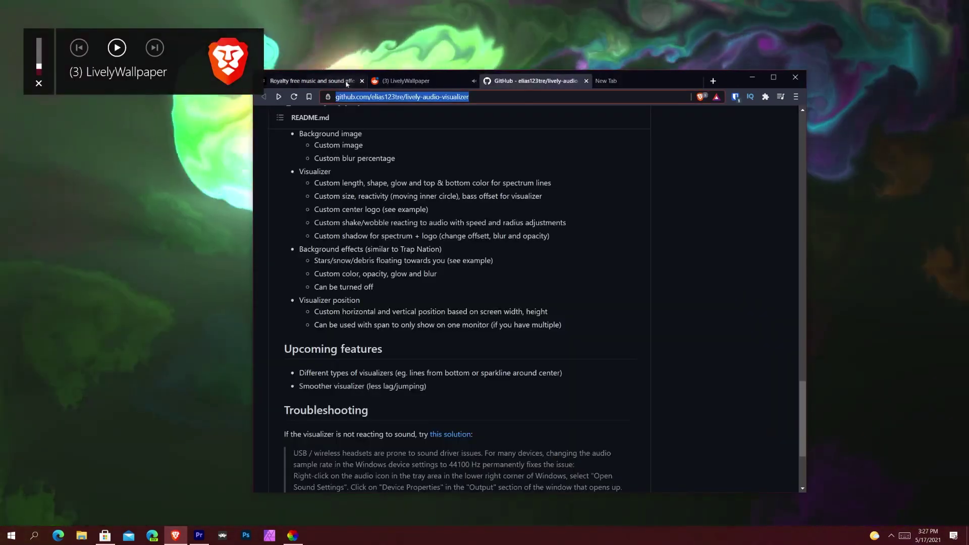
left_click(347, 81)
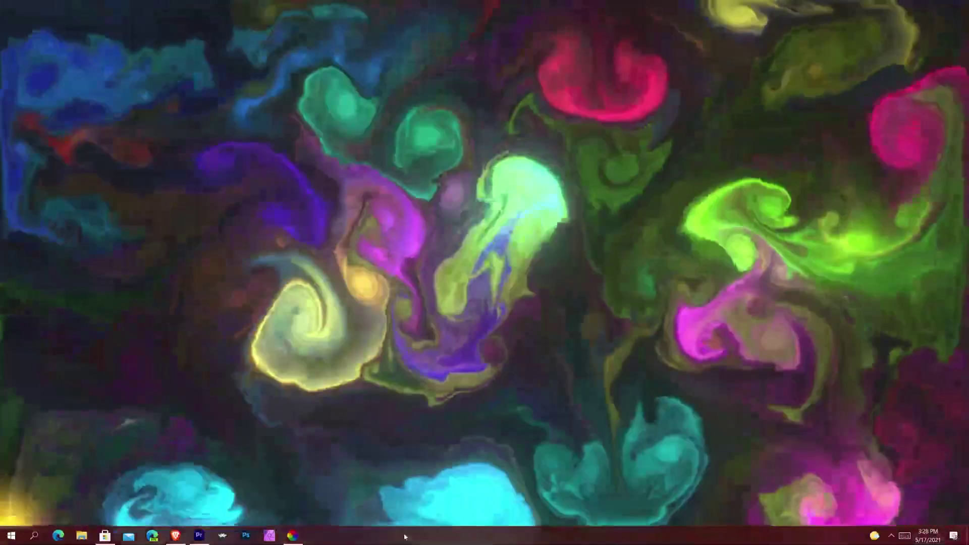
Toggle the taskbar lock off and back on from the taskbar context menu.
right_click(404, 537)
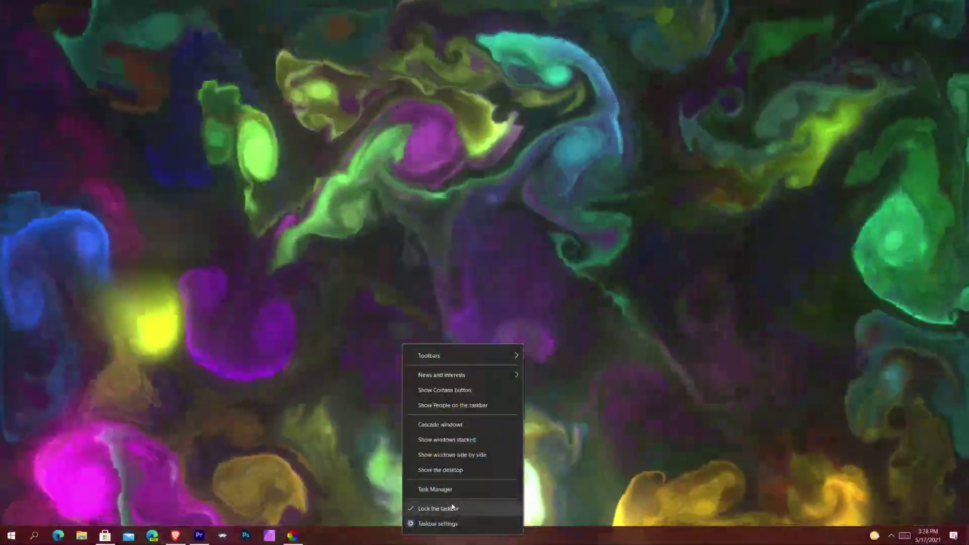
left_click(450, 509)
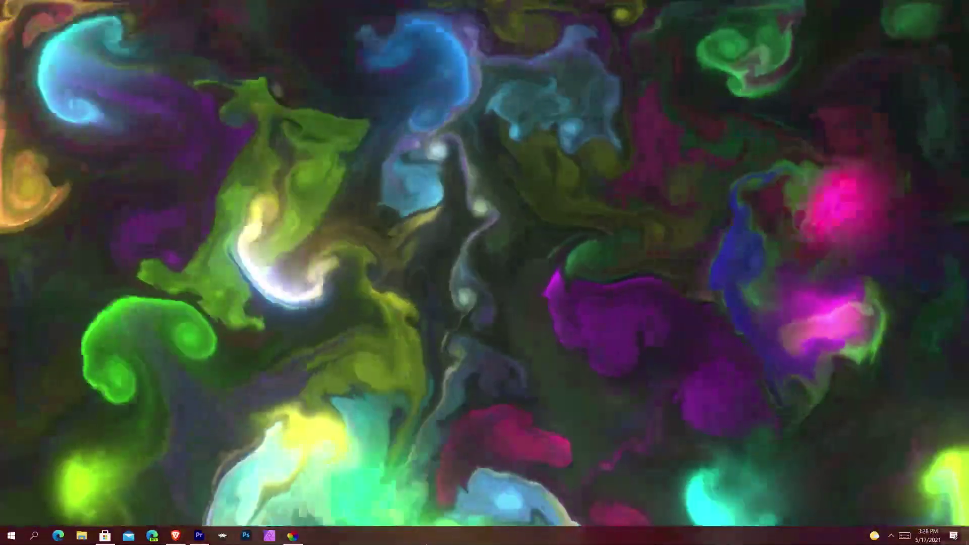
right_click(425, 535)
left_click(451, 509)
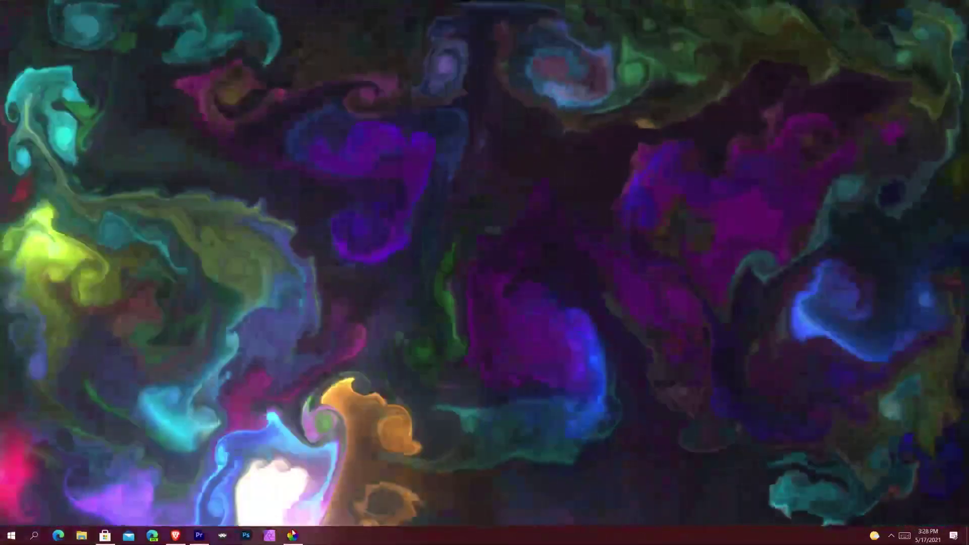
key("XF86AudioLowerVolume")
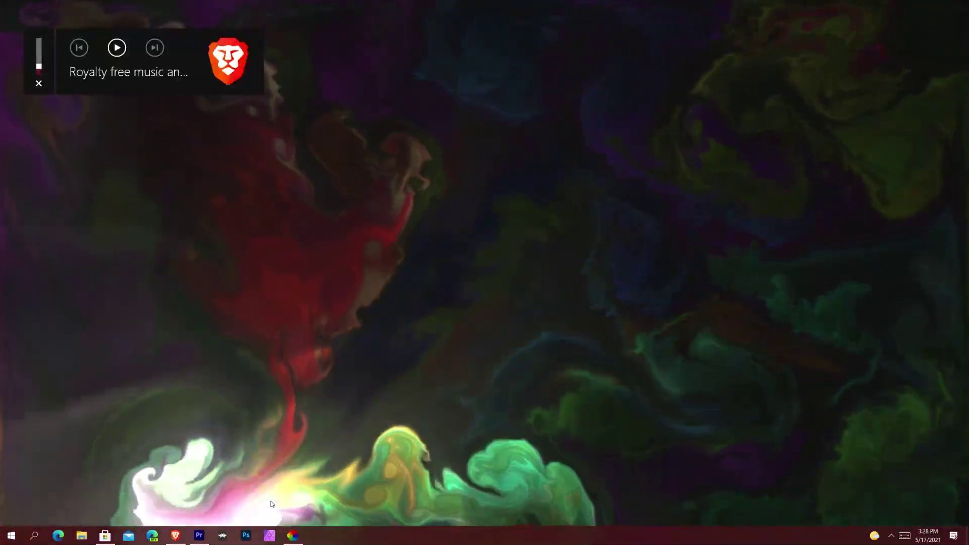
Open Lively Wallpaper, centre its window, and apply Circle Audio Visualizer.
left_click(292, 536)
left_click_drag(477, 403, 484, 59)
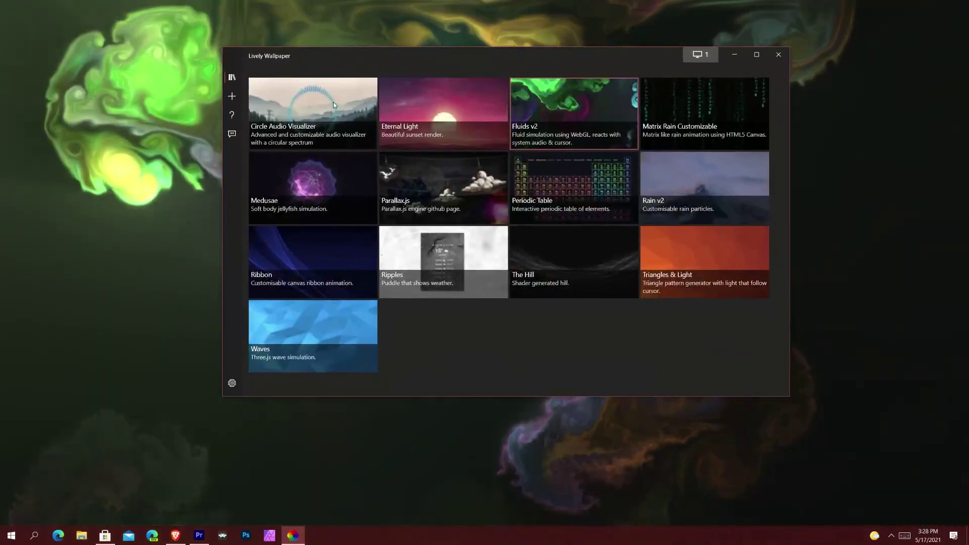
left_click(332, 106)
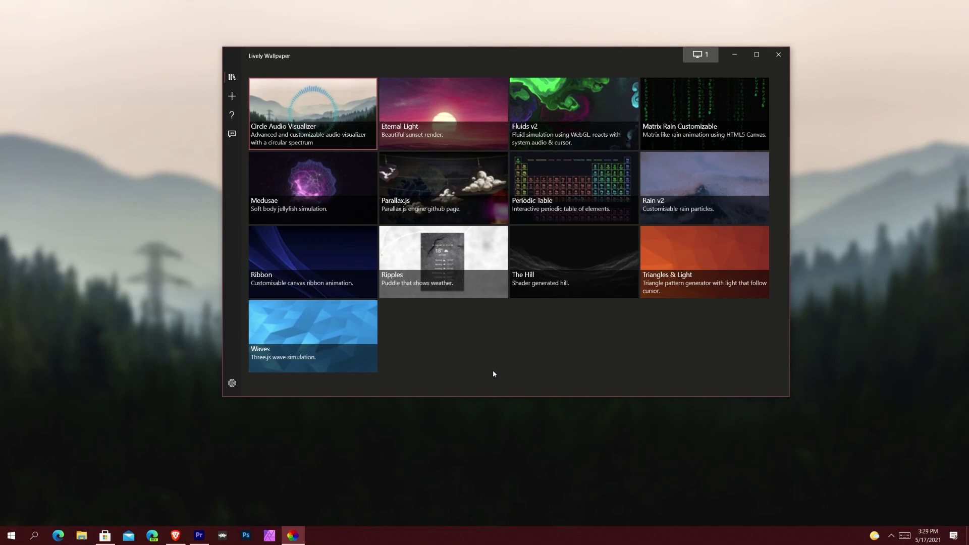
View the misty forest visualizer, restore the library, and open Circle Audio Visualizer's options menu.
left_click(745, 54)
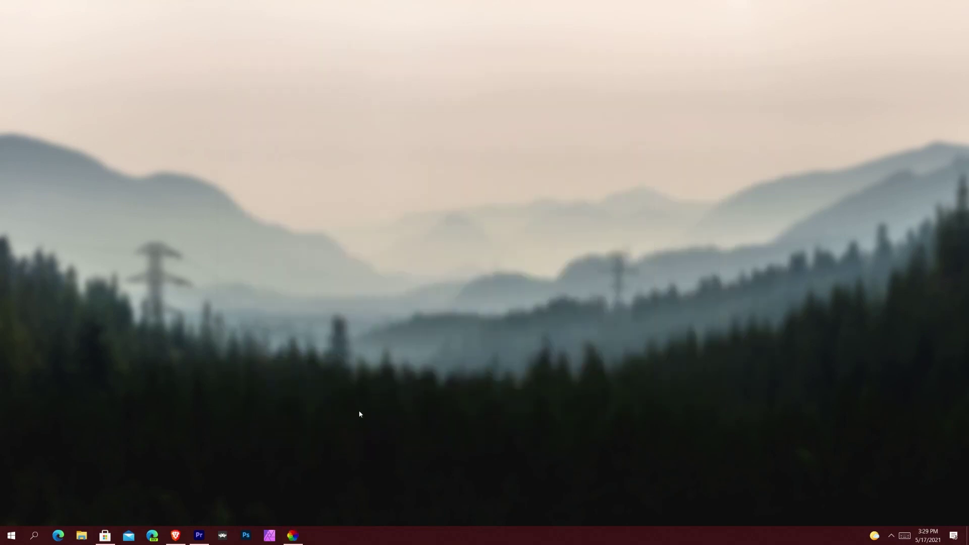
left_click(292, 536)
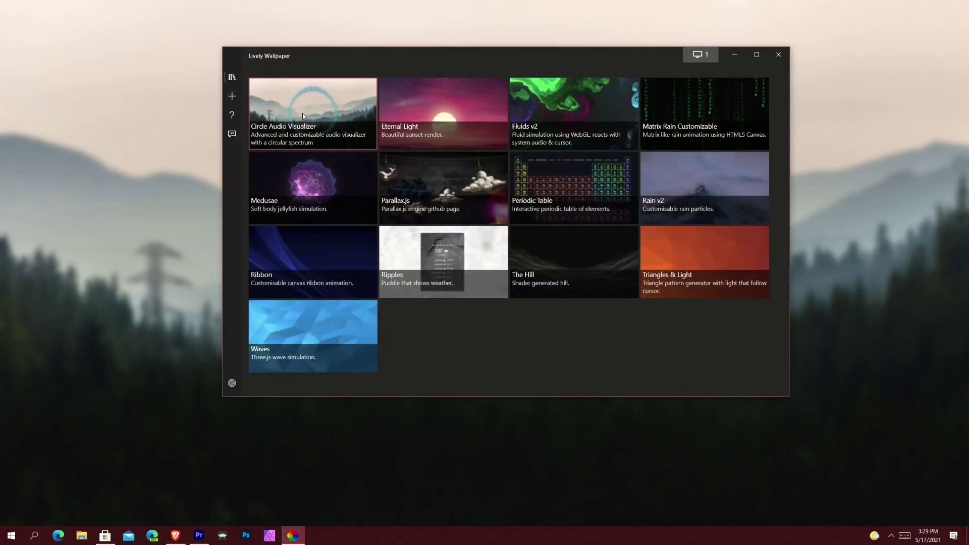
right_click(350, 121)
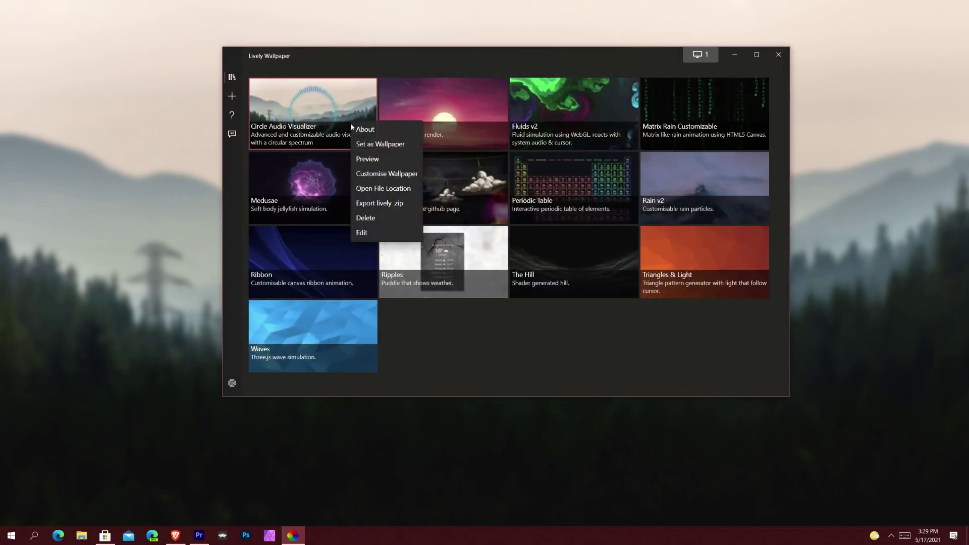
Open Circle Audio Visualizer's Customise Wallpaper settings and scroll through its sliders.
left_click(401, 174)
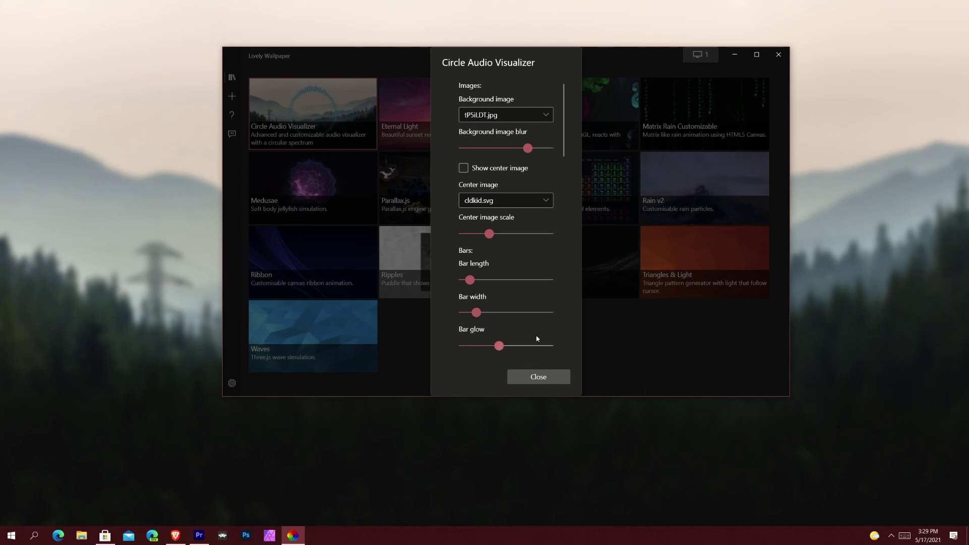
scroll(530, 349, "down", 3)
scroll(490, 255, "down", 3)
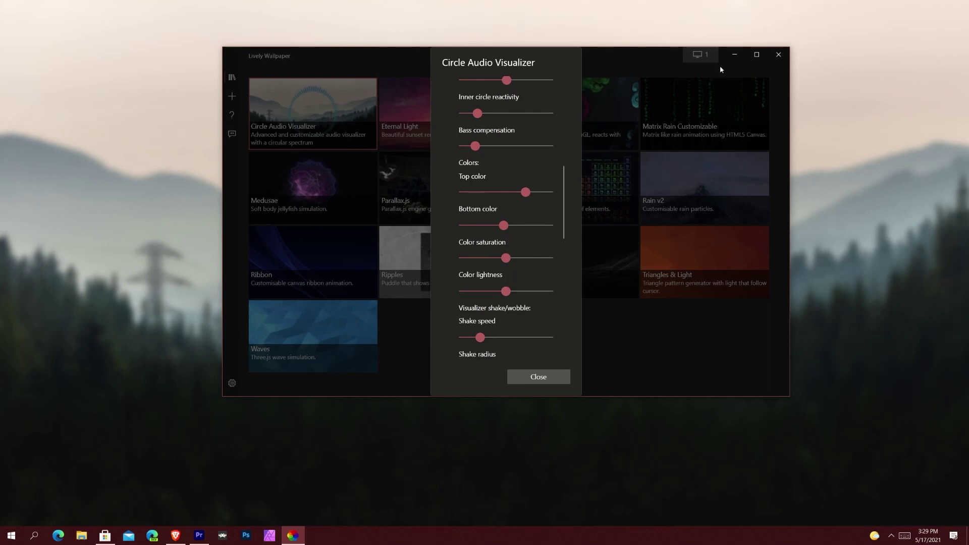
Start music playback and move the window aside to watch the ring react.
left_click(735, 54)
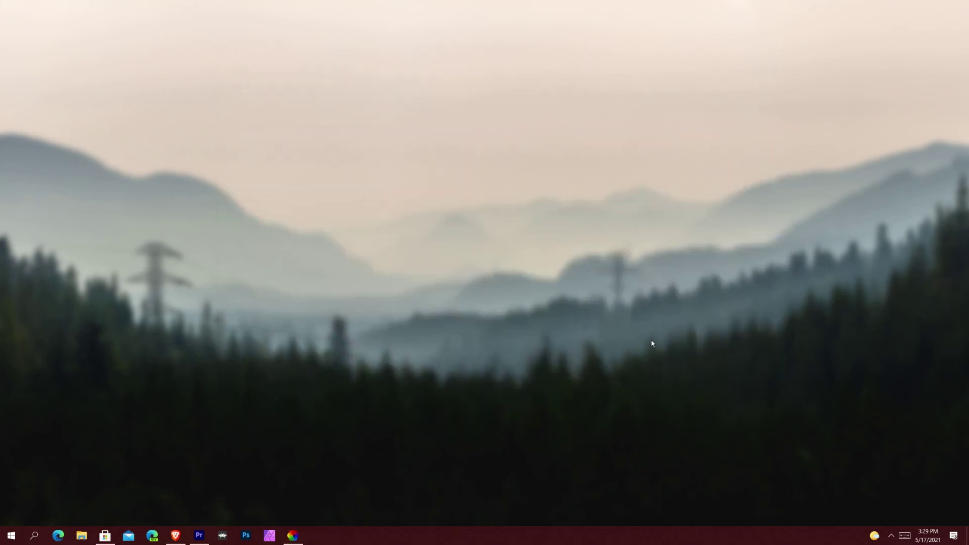
key("XF86AudioPlay")
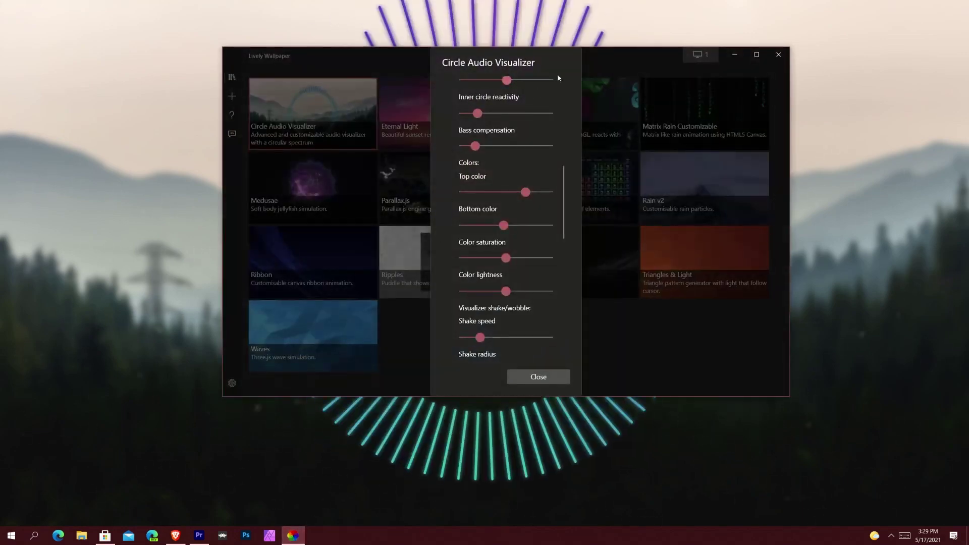
left_click_drag(556, 54, 291, 336)
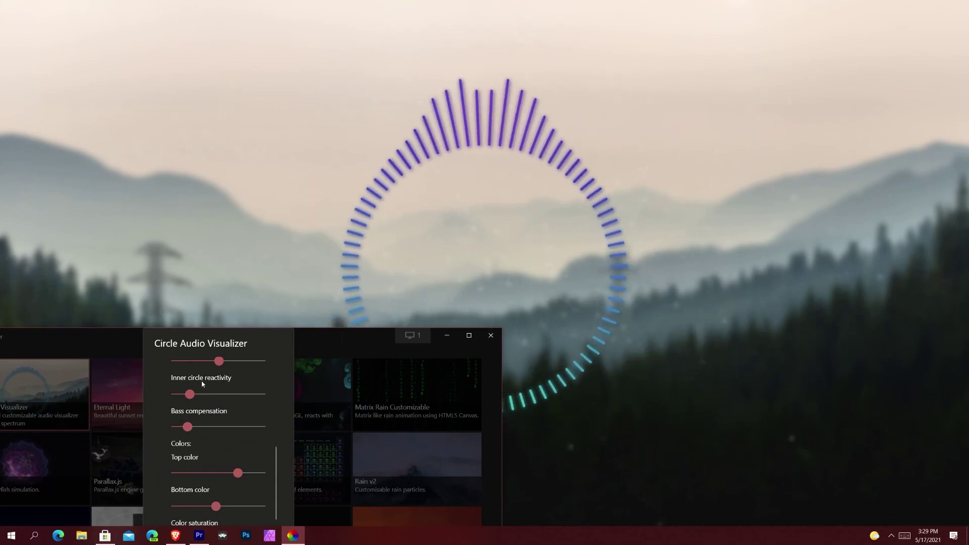
Set the visualizer's Color lightness to 0 and Star opacity to 56.
scroll(224, 444, "down", 3)
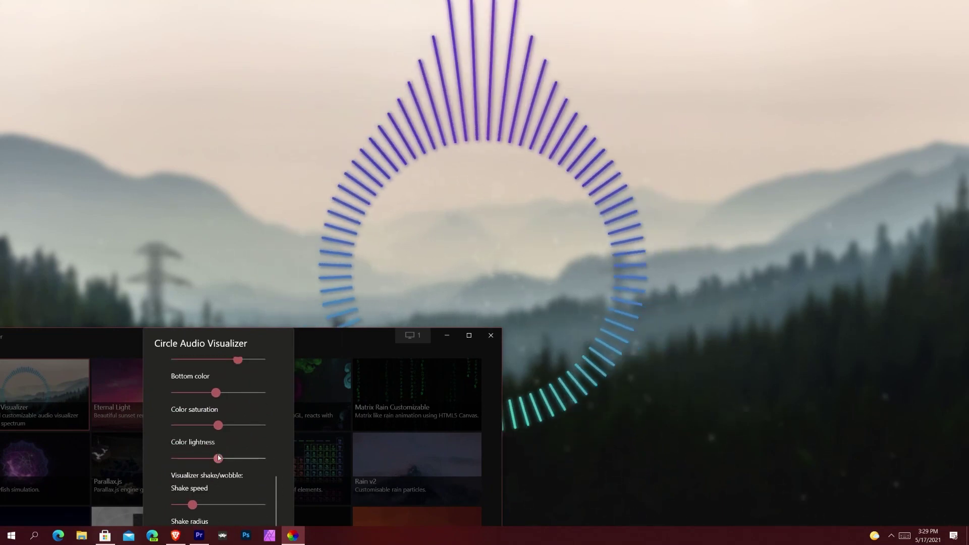
left_click_drag(218, 457, 282, 486)
scroll(201, 471, "down", 1)
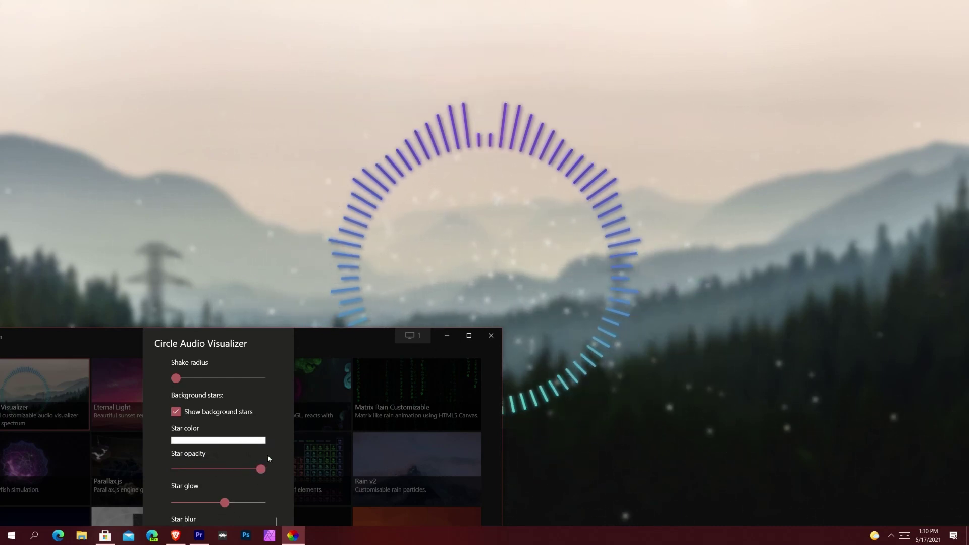
left_click_drag(261, 469, 208, 507)
scroll(232, 483, "down", 5)
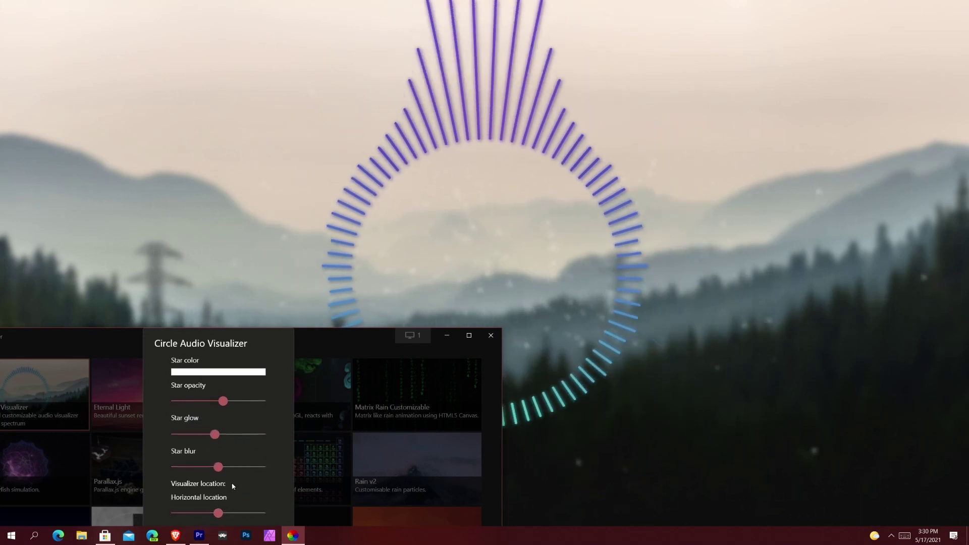
Pause the music and close the customisation panel with the window recentred.
left_click_drag(281, 341, 363, 317)
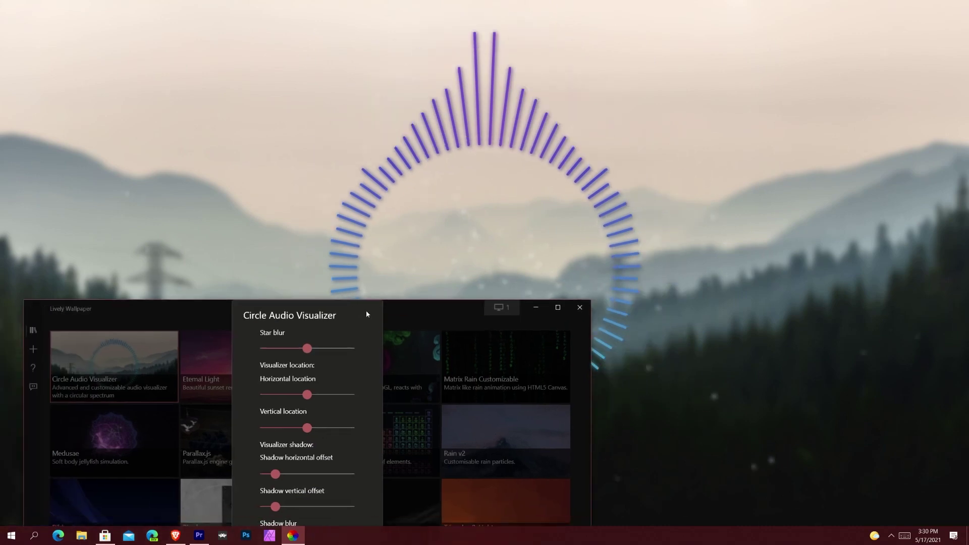
key("XF86AudioPlay")
left_click_drag(339, 311, 542, 48)
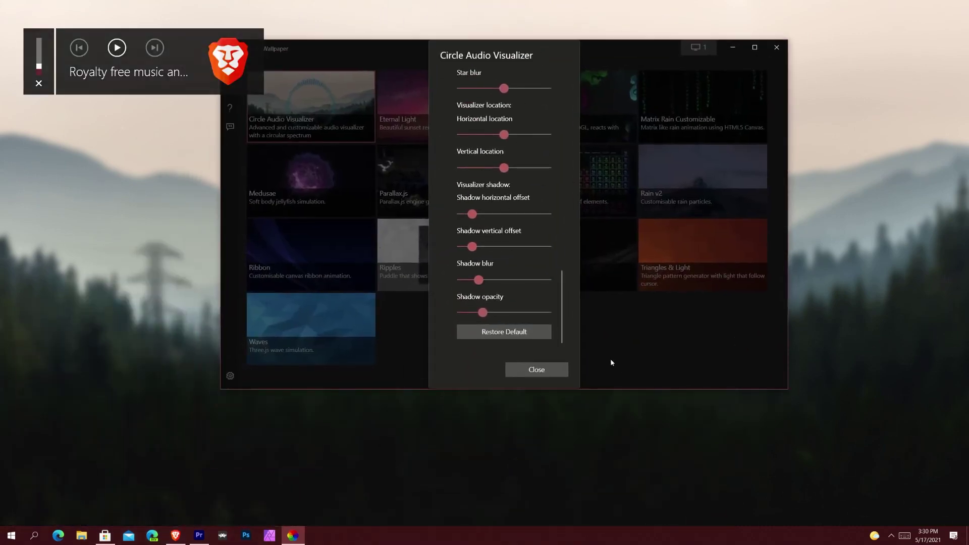
left_click(559, 372)
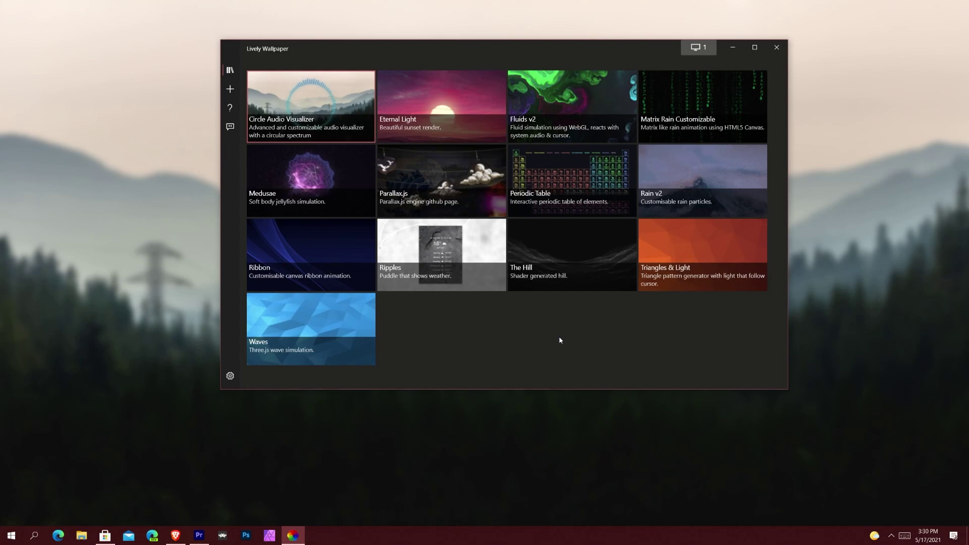
Apply Triangles & Light, view it on the desktop, then restore the library.
left_click(710, 251)
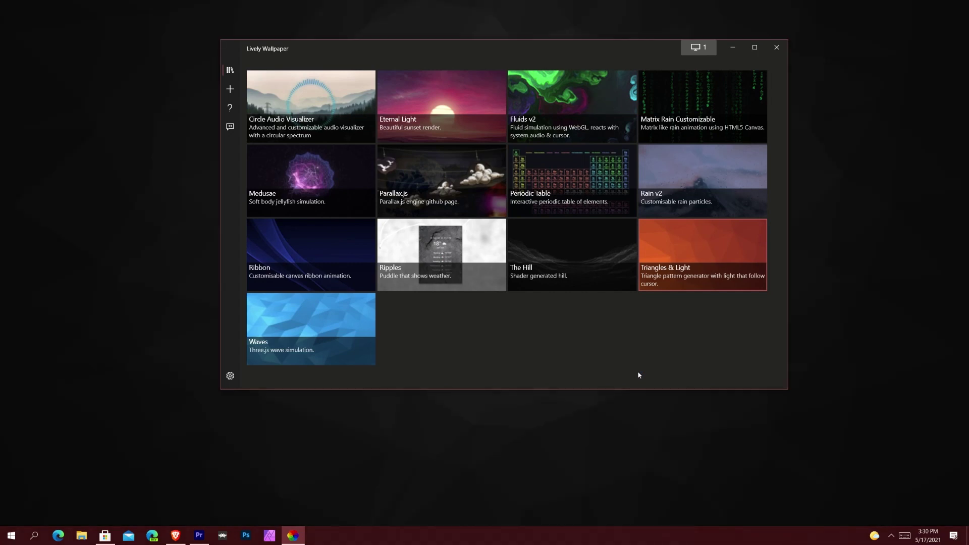
left_click(732, 47)
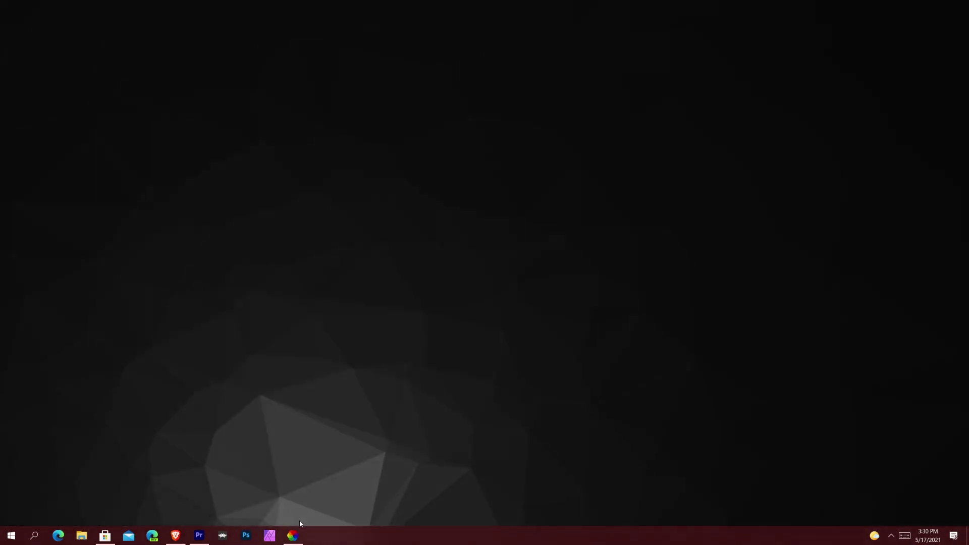
left_click(293, 535)
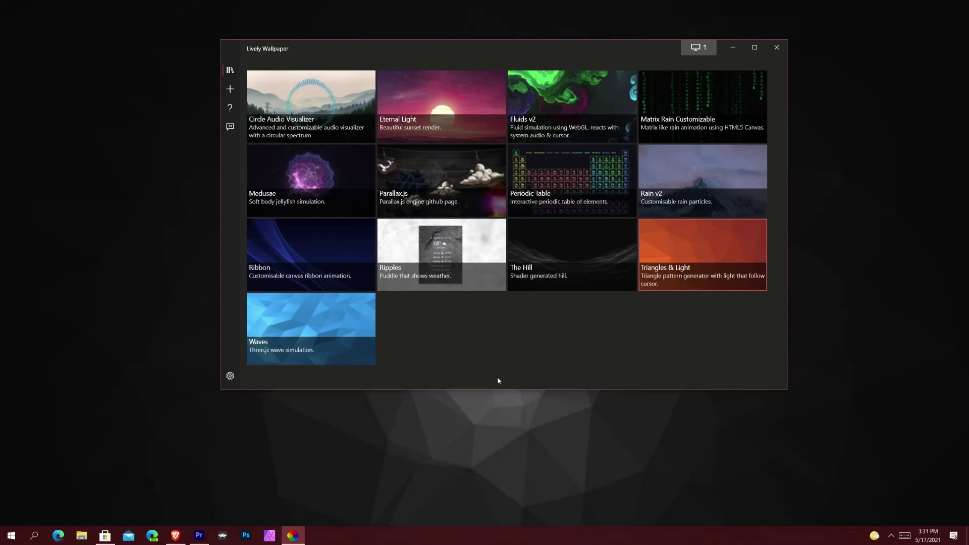
Apply the Eternal Light sunset ocean, view it, then open the Add Wallpaper page.
left_click(430, 104)
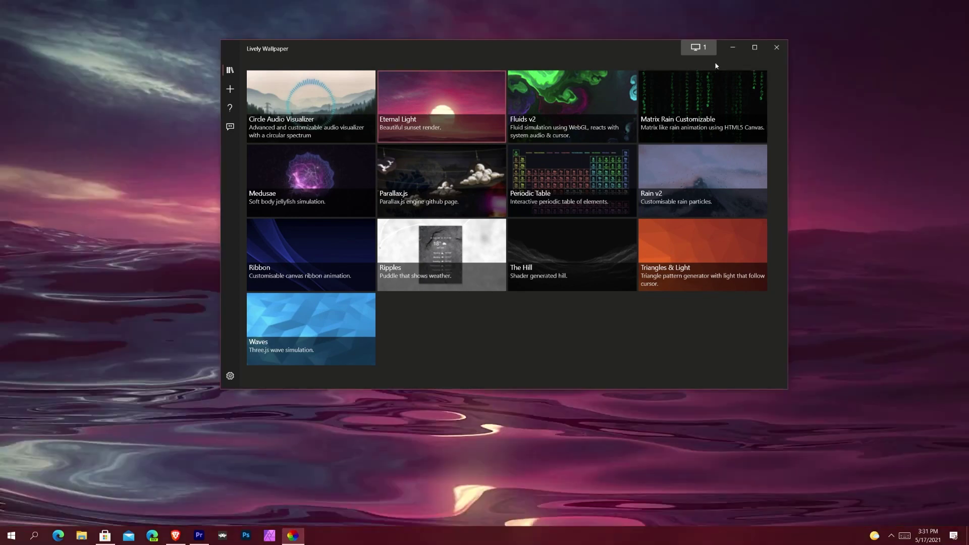
left_click(732, 46)
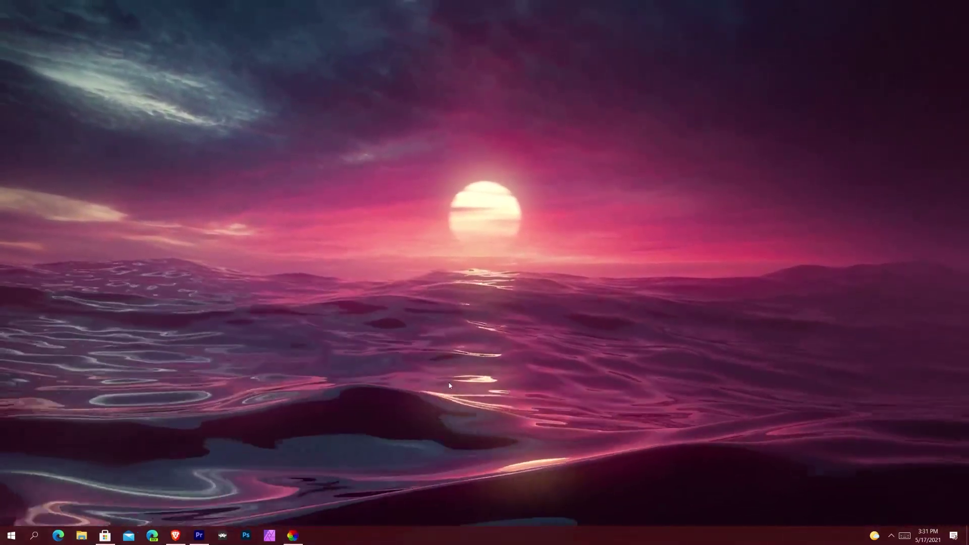
left_click(293, 535)
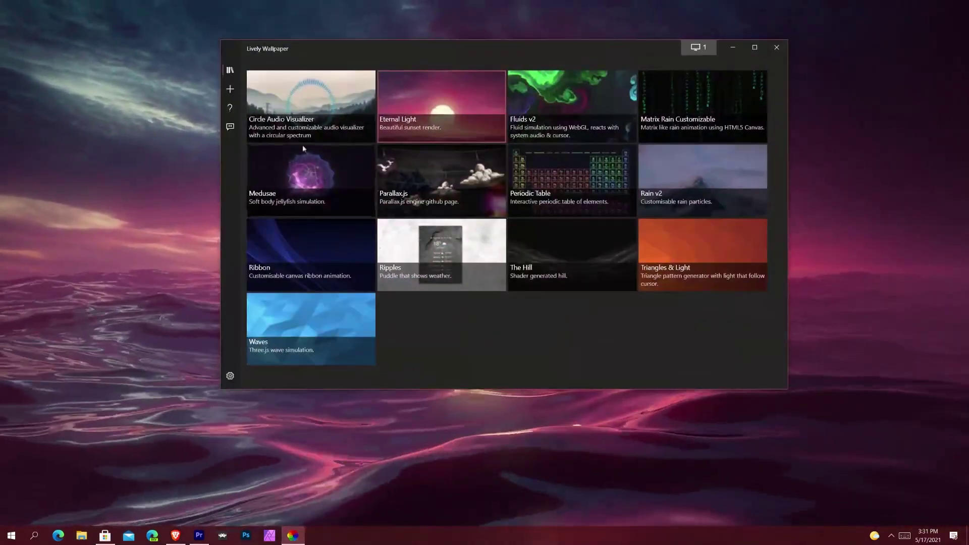
left_click(229, 91)
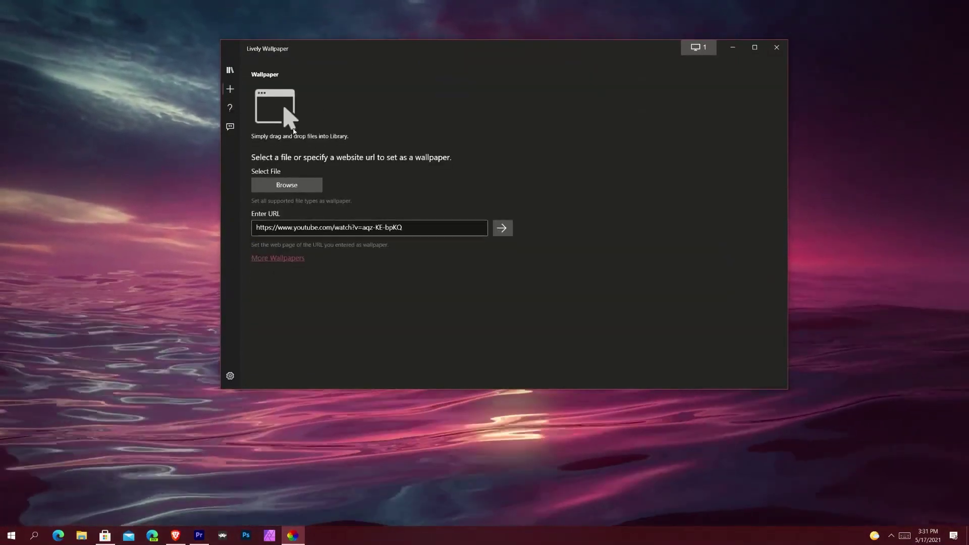
Return to the library, reopen the Add Wallpaper page, then bring Brave to the front.
left_click(229, 74)
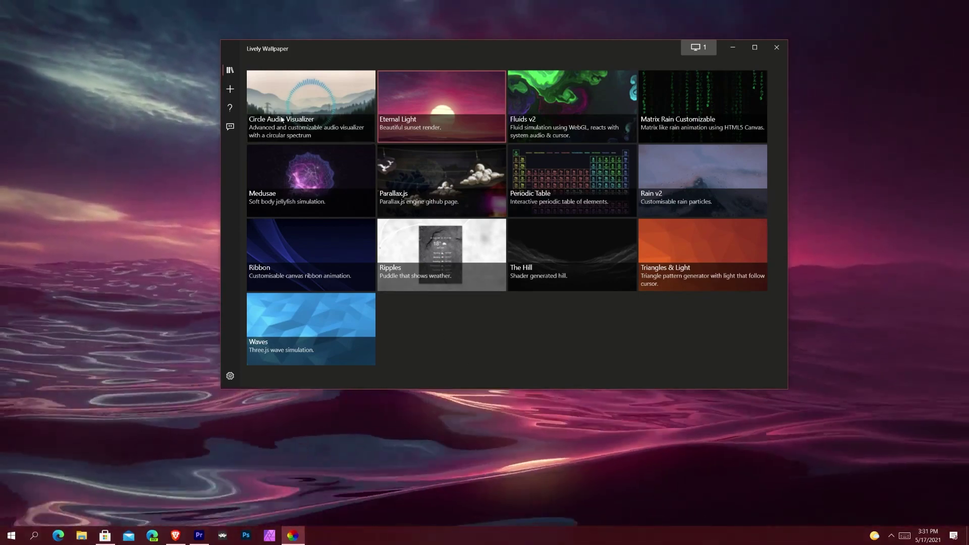
left_click(230, 89)
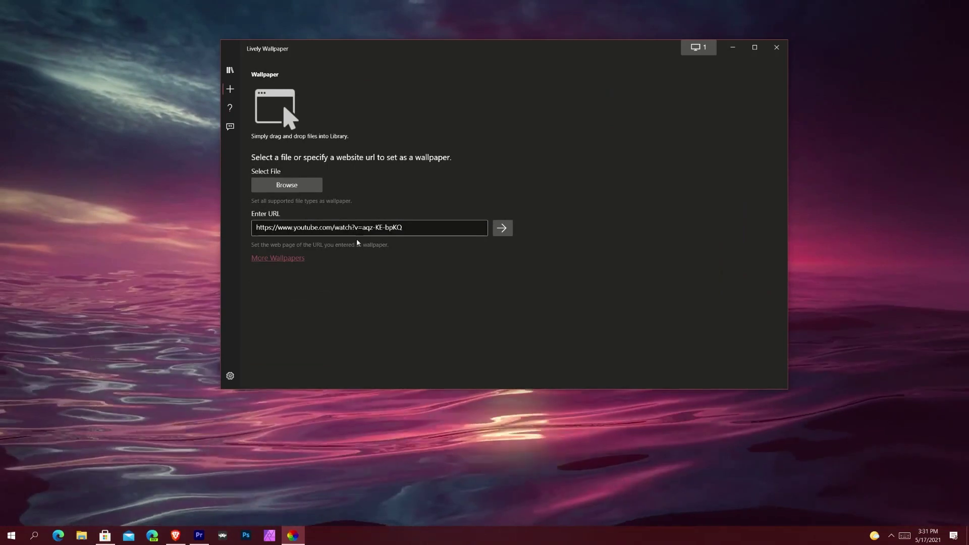
mouse_move(183, 540)
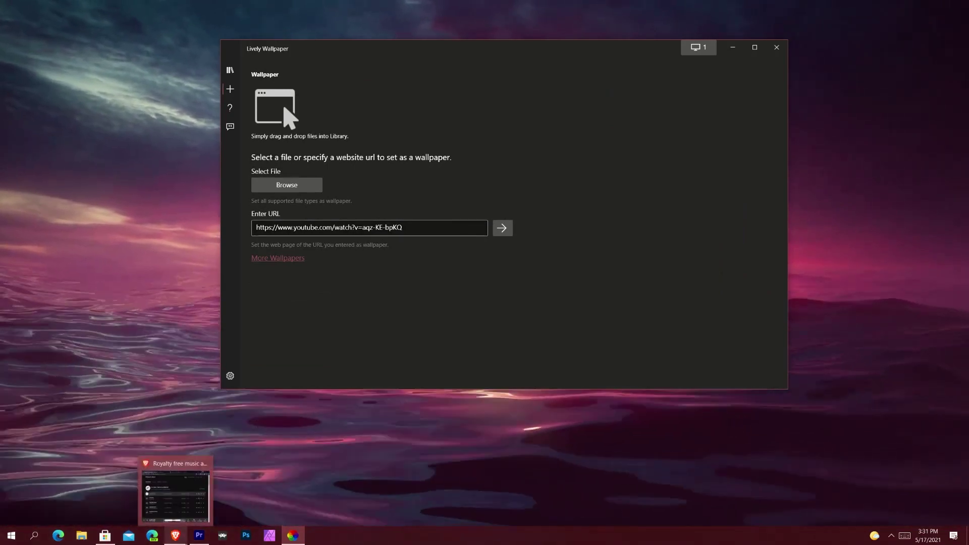
left_click(184, 542)
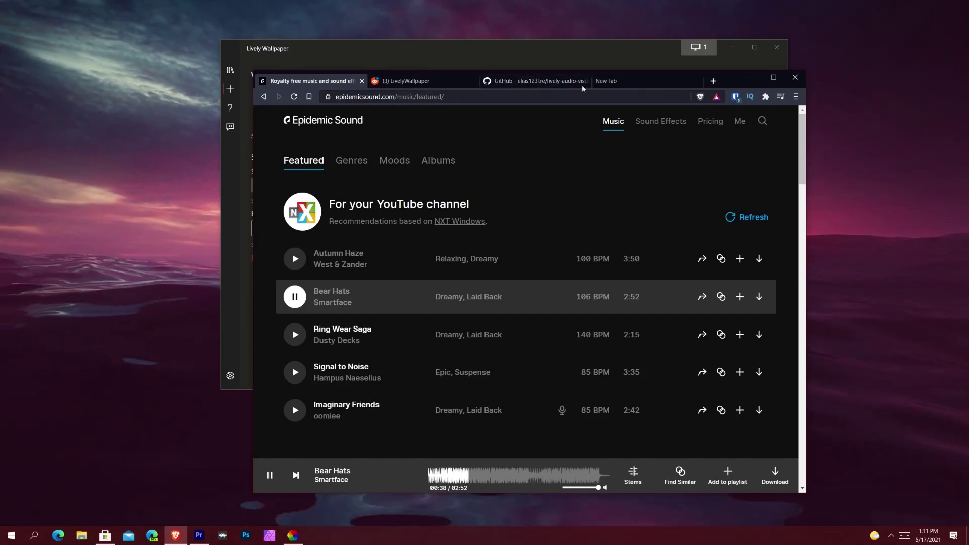
In a new Brave tab, pause the playing music and start a YouTube search for the OG Xbox video.
left_click(613, 82)
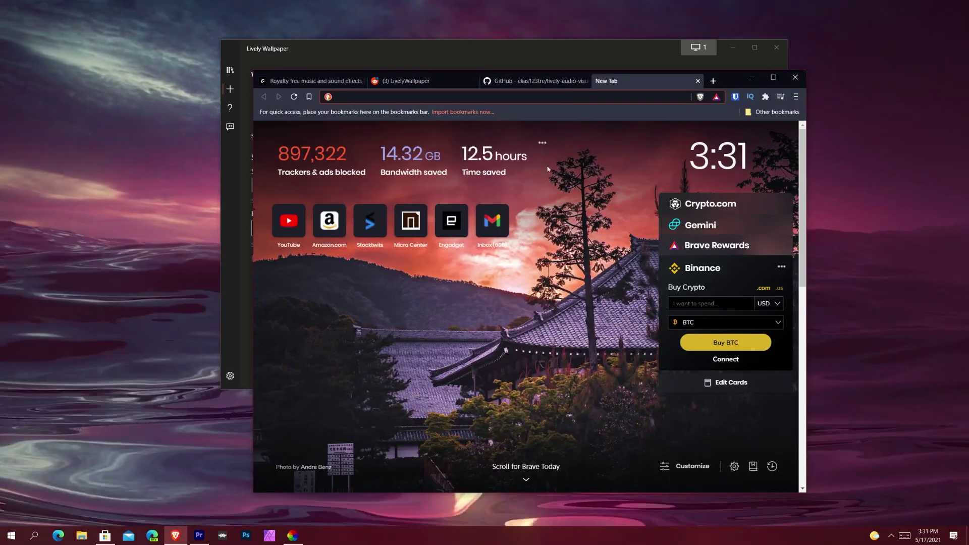
key("XF86AudioPlay")
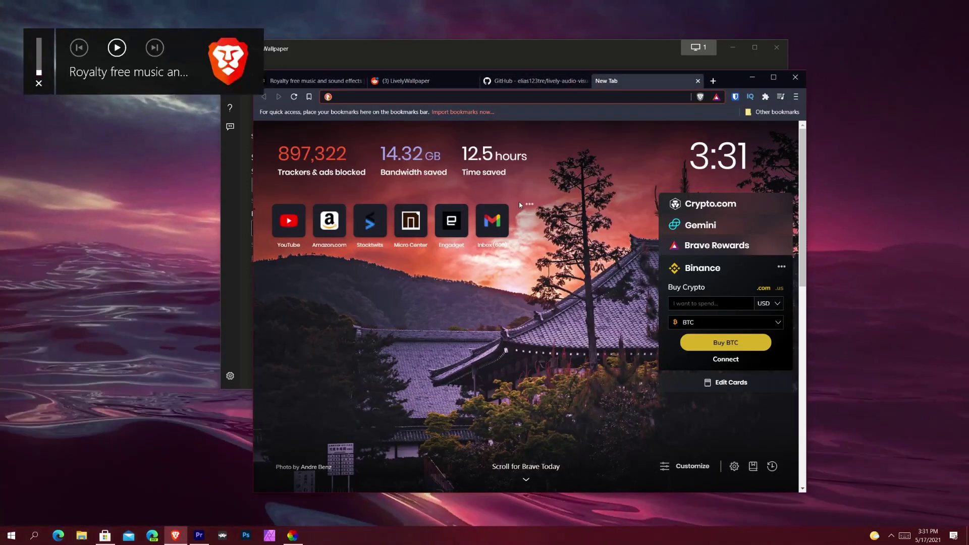
type("youtube.com/watch?v=_ufwhZu1eLU")
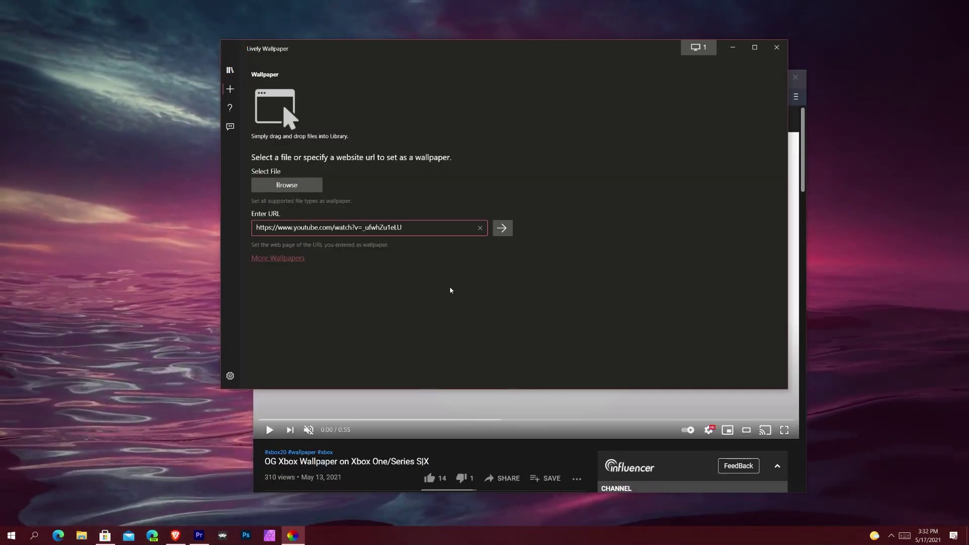
Add the YouTube link as wallpaper 'OG XBOX' by 'NXT Windows', apply it and minimize Lively.
left_click(509, 230)
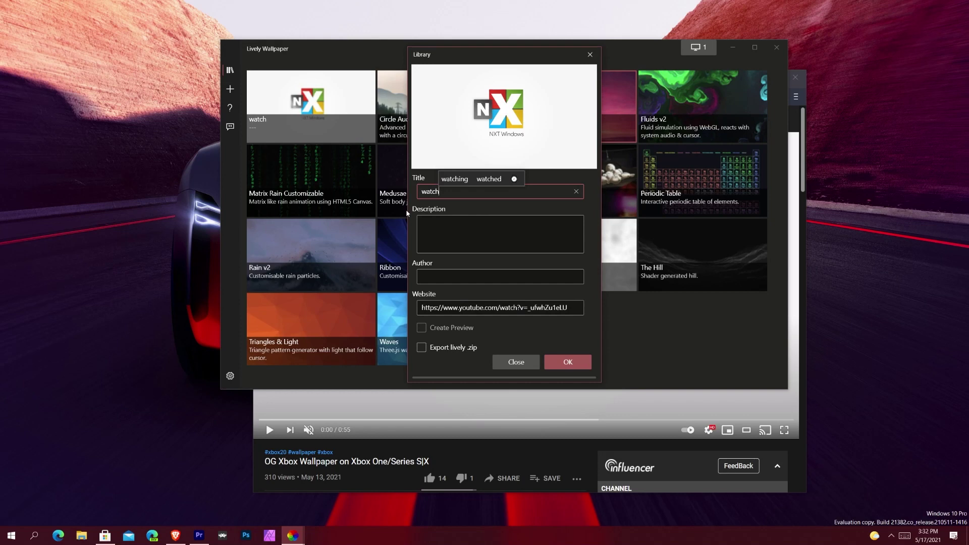
key("BackSpace")
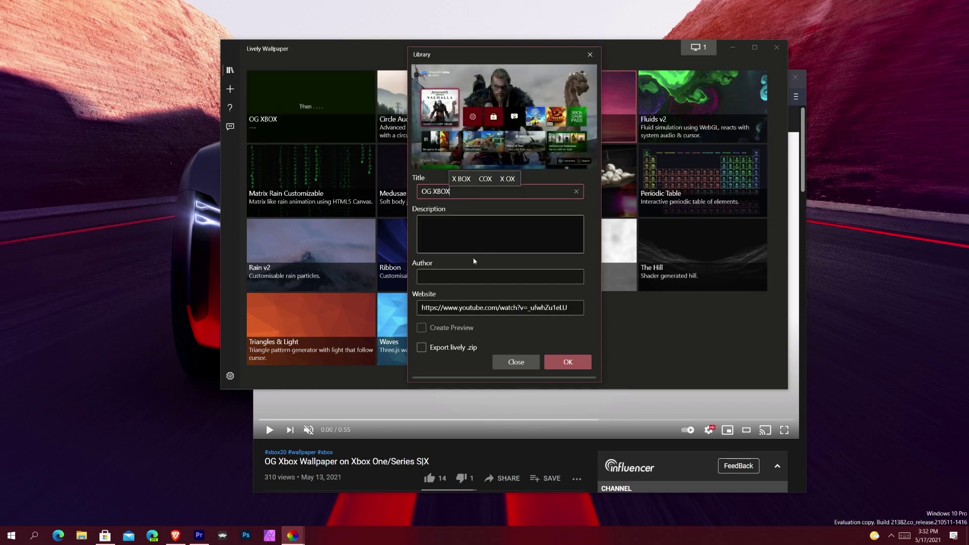
left_click(500, 277)
type("N")
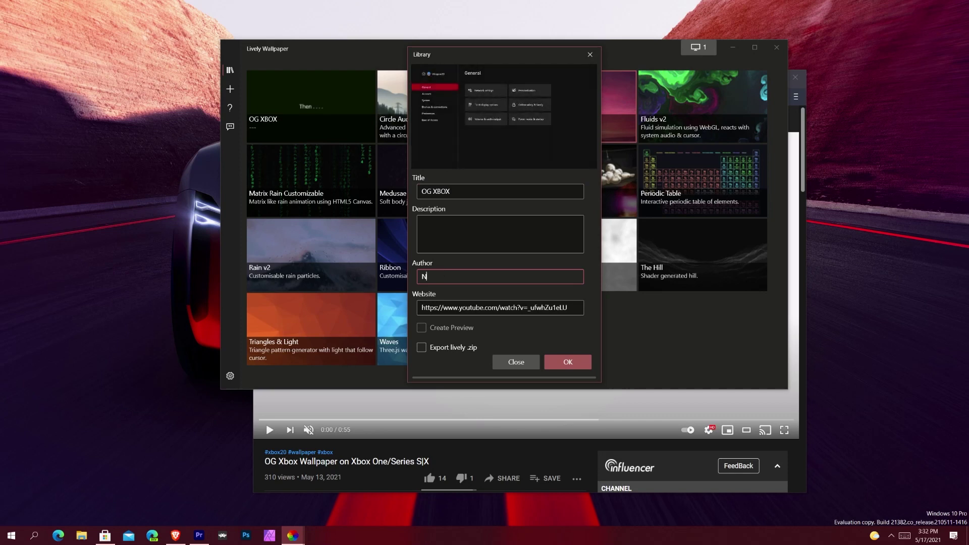
type("XT Windows")
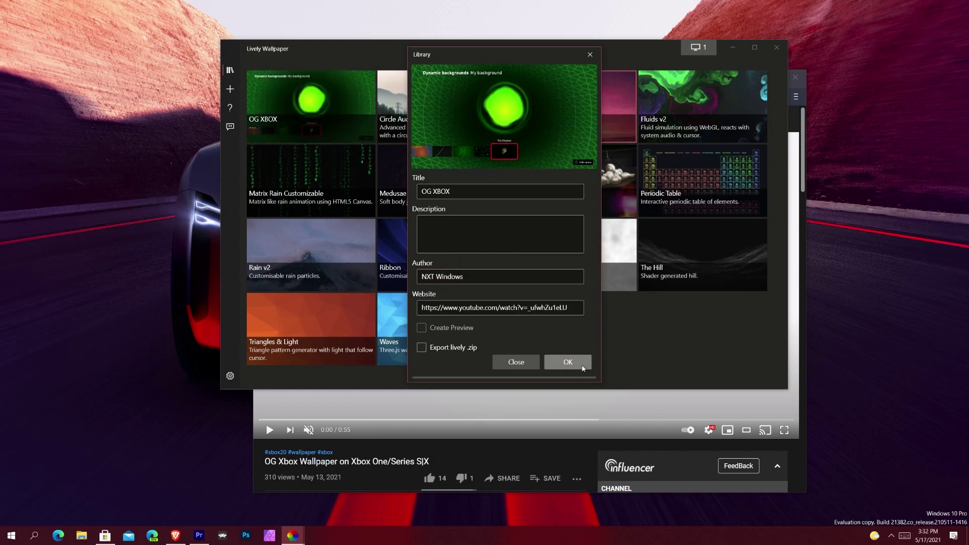
left_click(583, 367)
left_click(731, 47)
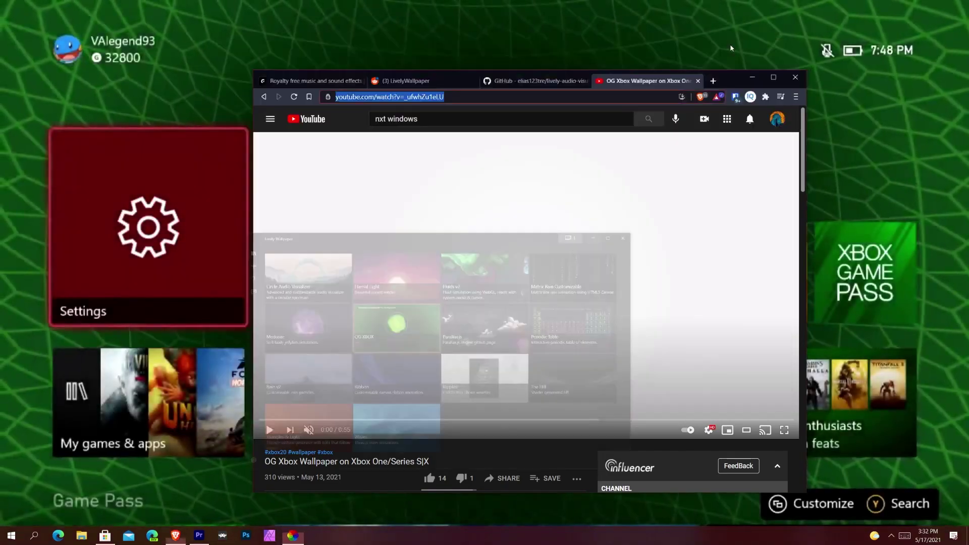
Minimize Brave, return to Lively and reapply the Eternal Light wallpaper from the Library.
left_click(751, 77)
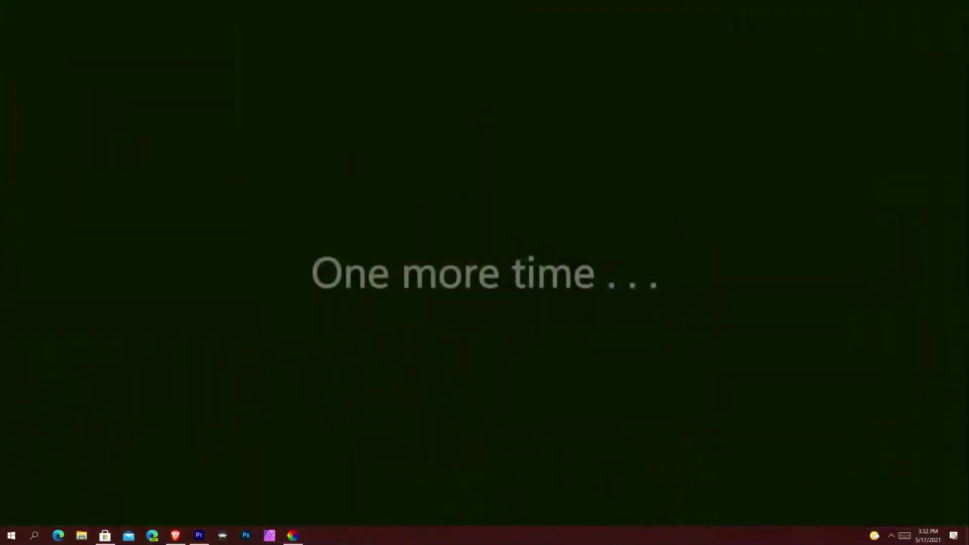
left_click(304, 538)
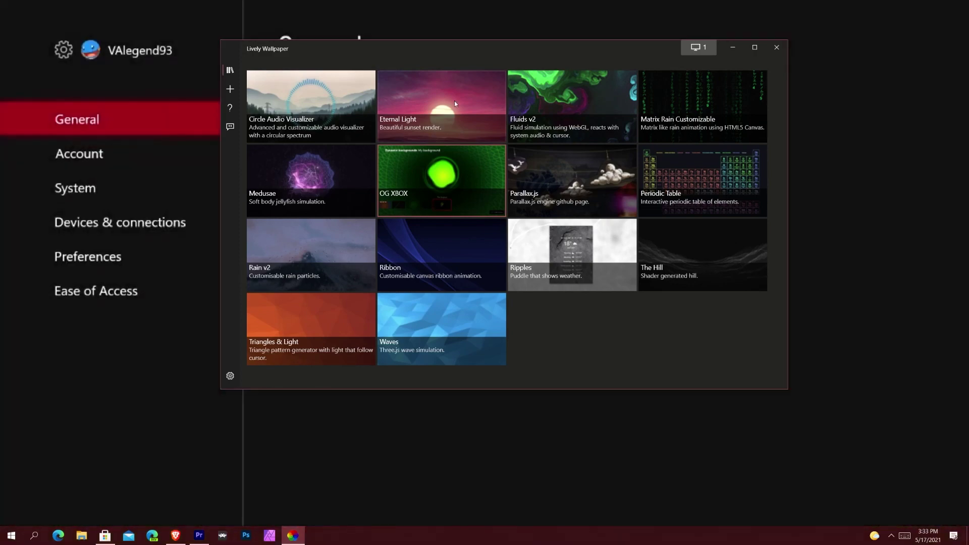
left_click(455, 103)
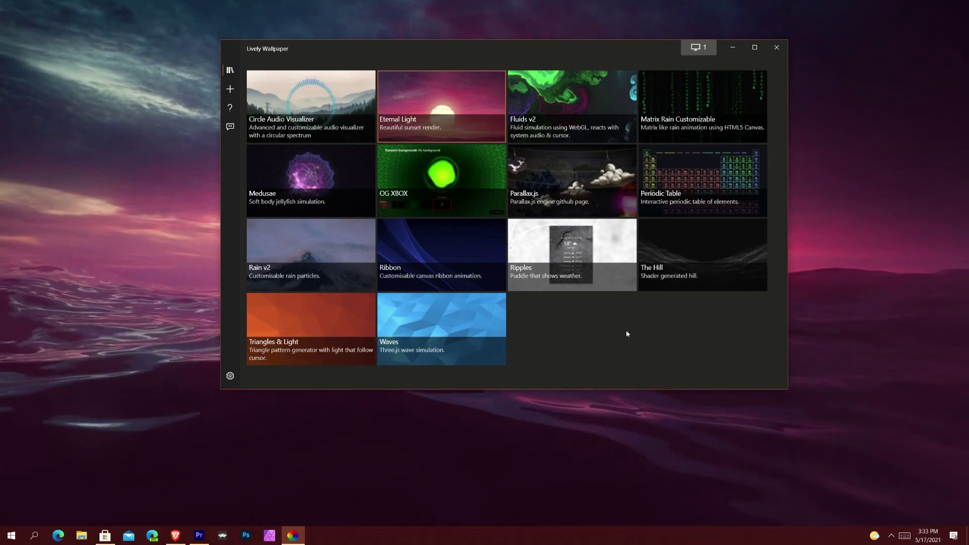
Open Lively's settings and look over the Performance and Wallpaper pages.
left_click(231, 377)
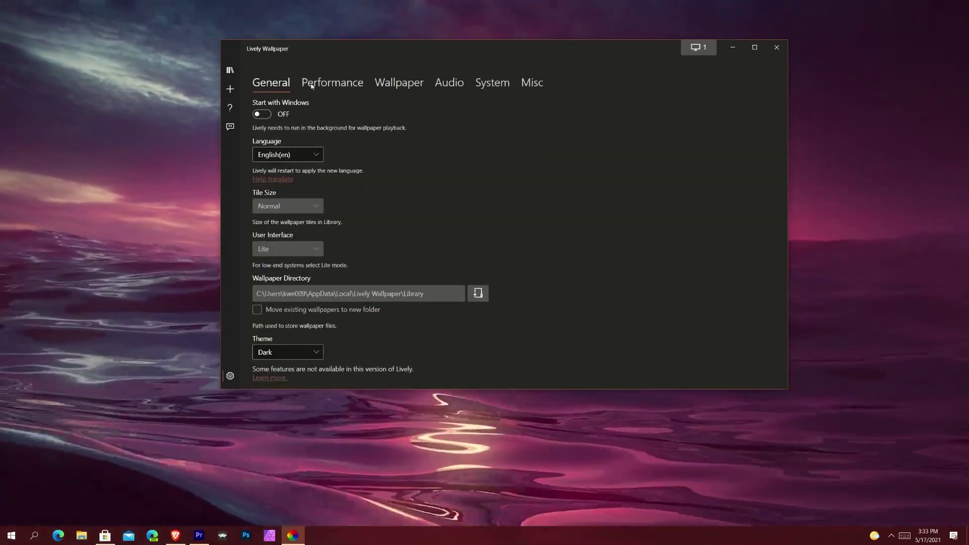
left_click(328, 83)
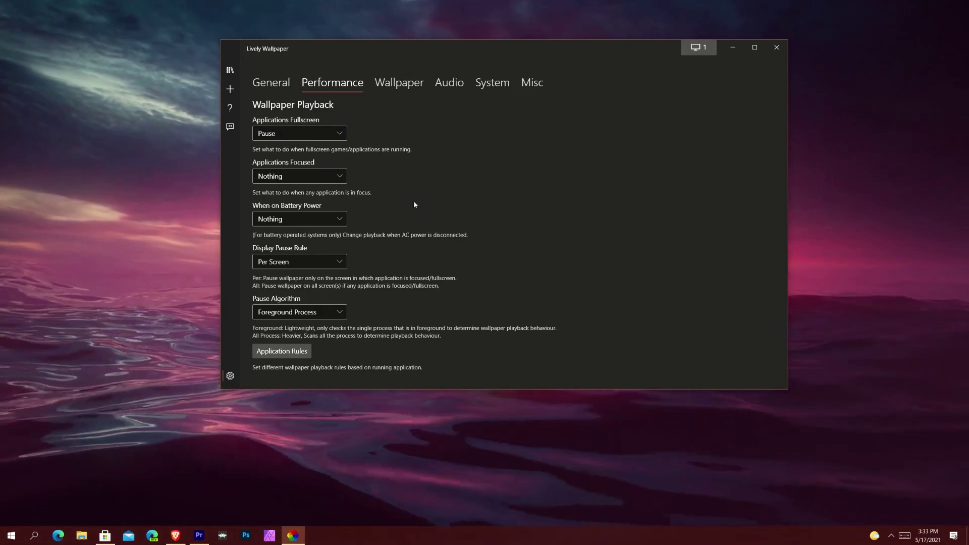
left_click(413, 89)
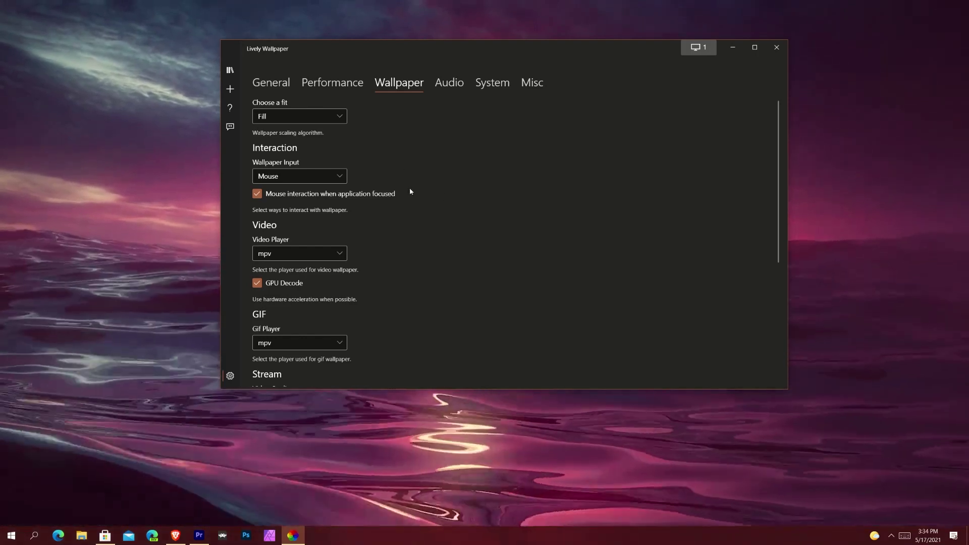
scroll(396, 191, "down", 3)
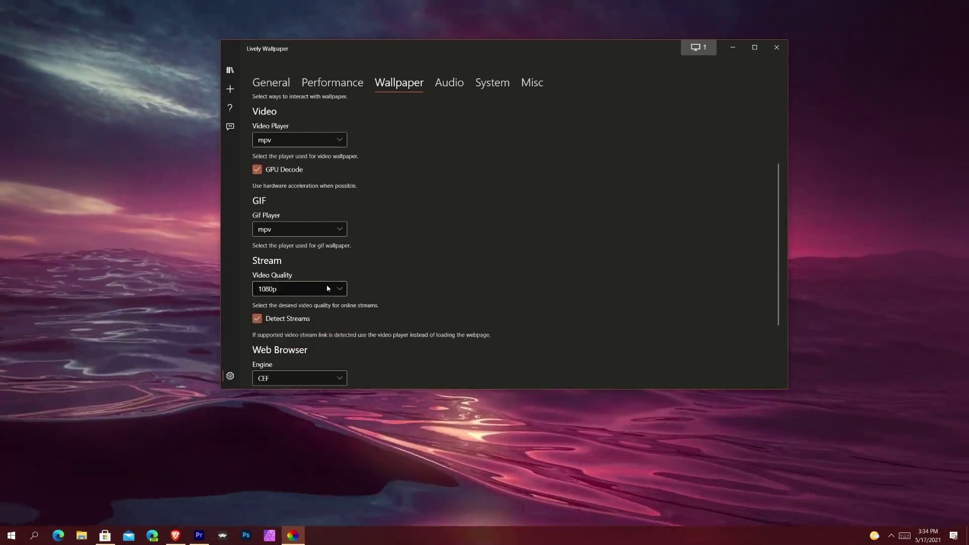
Keep the online stream video quality at 1080p, then review the Audio and System pages.
left_click(327, 288)
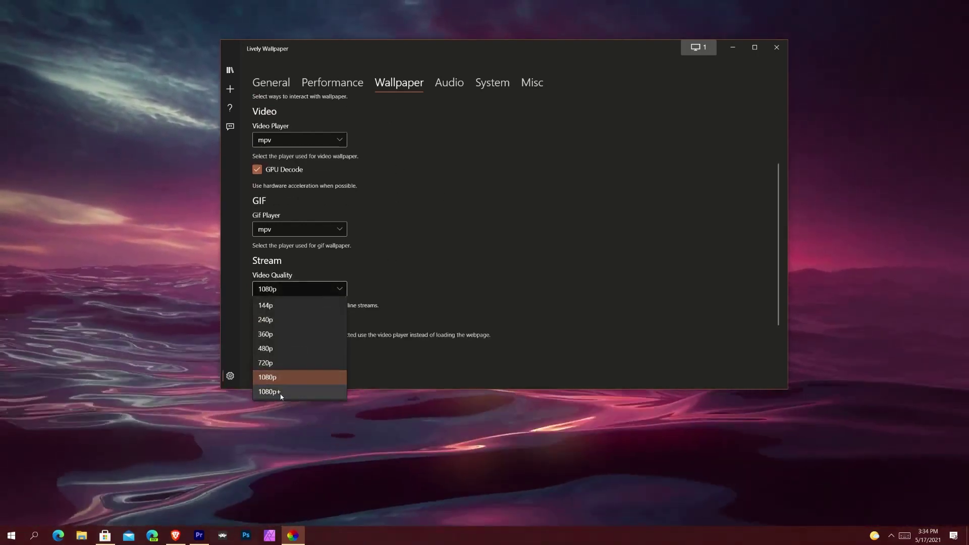
left_click(480, 256)
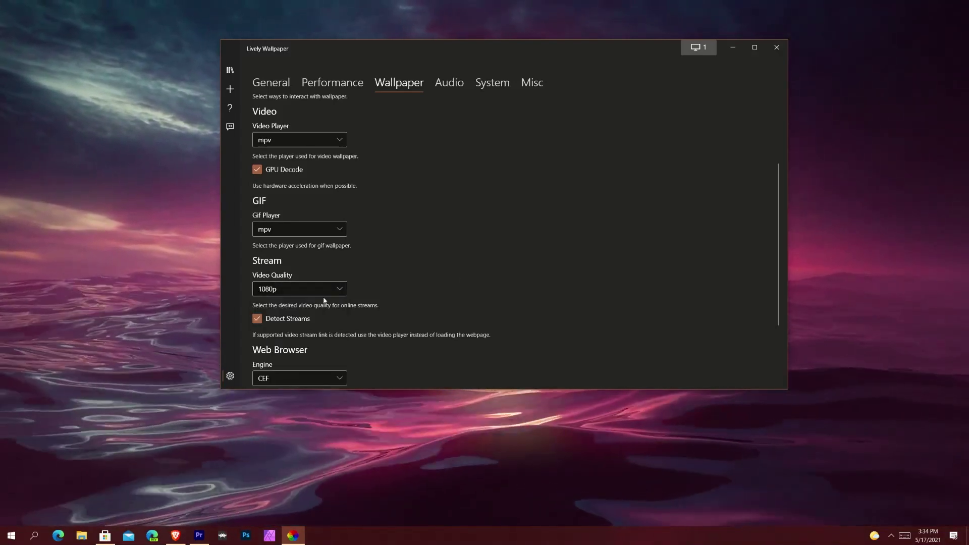
left_click(333, 294)
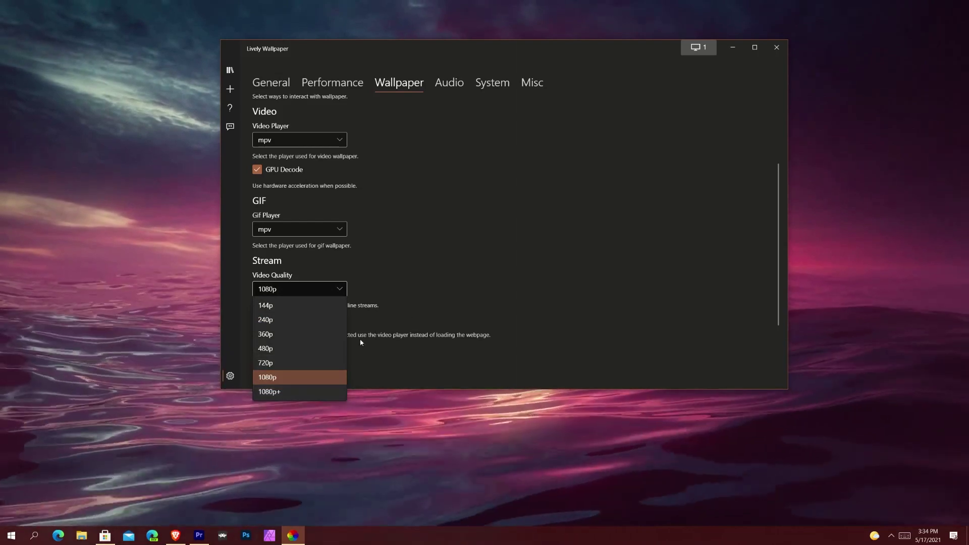
left_click(484, 266)
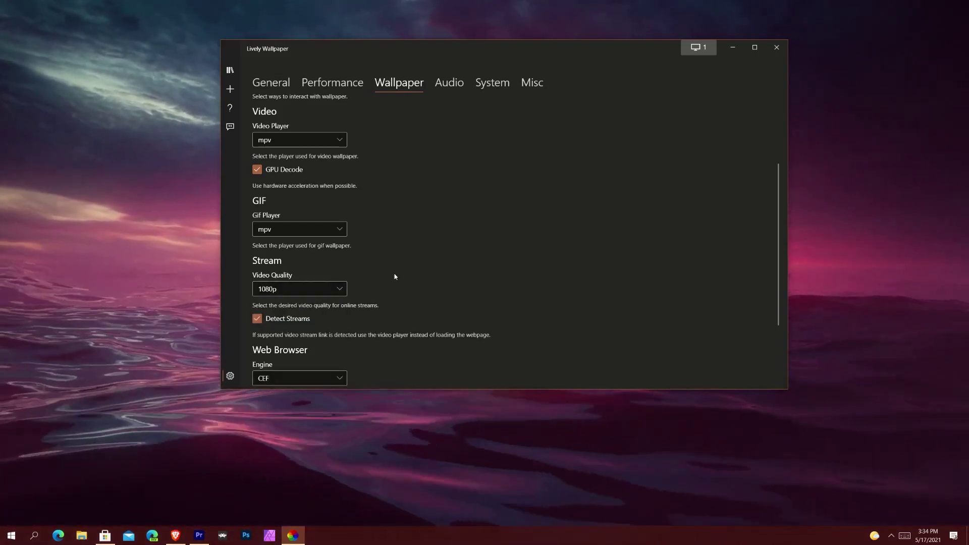
scroll(395, 279, "down", 2)
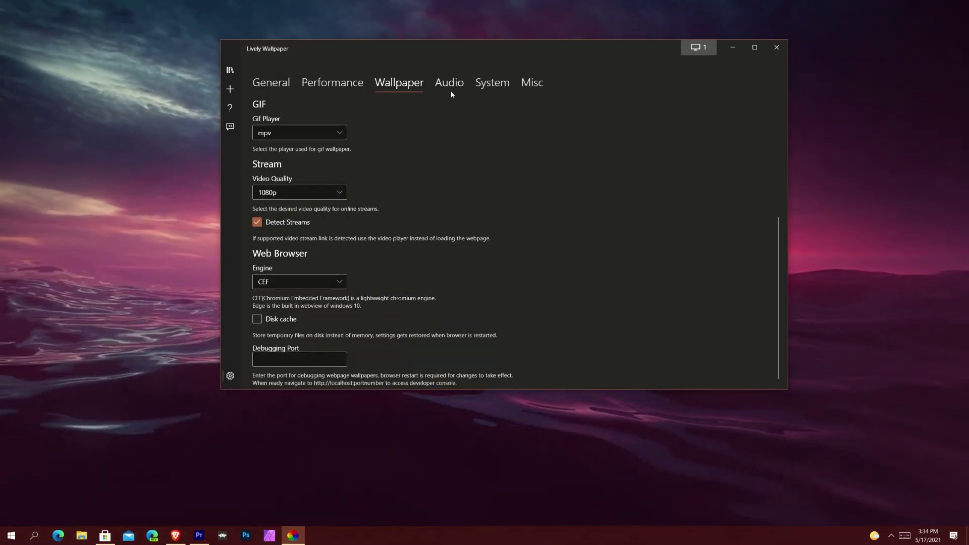
left_click(457, 89)
left_click(491, 84)
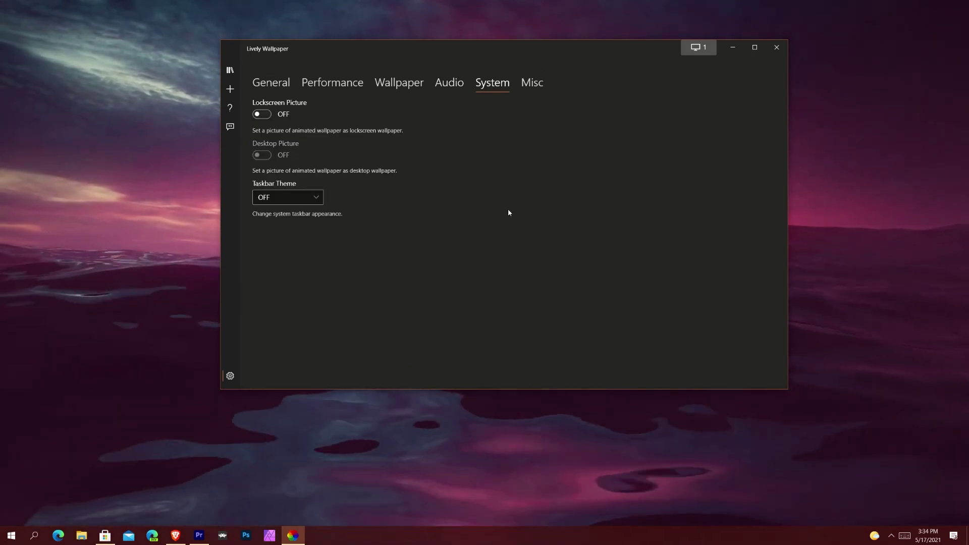
Look over the Misc settings page, then minimize Lively to reveal the sunset ocean wallpaper.
left_click(529, 82)
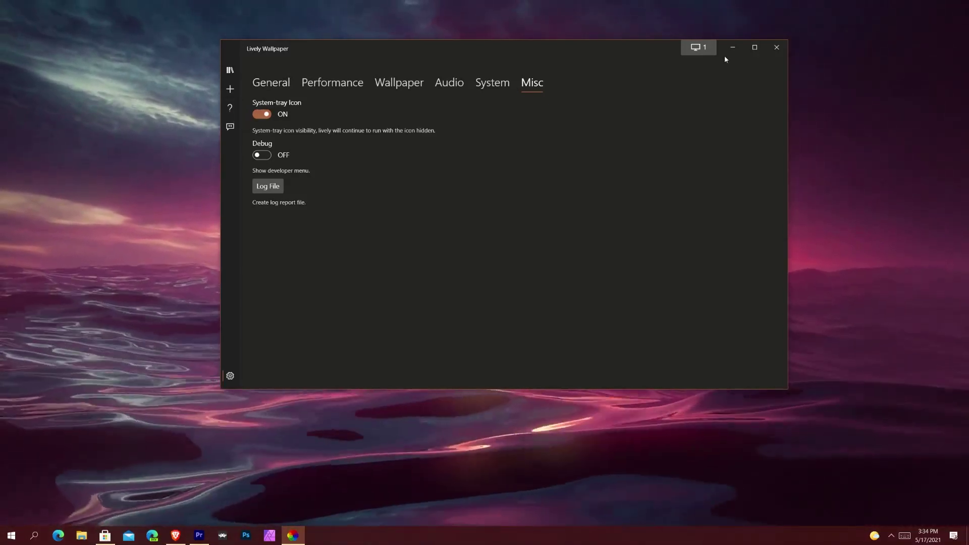
left_click(726, 51)
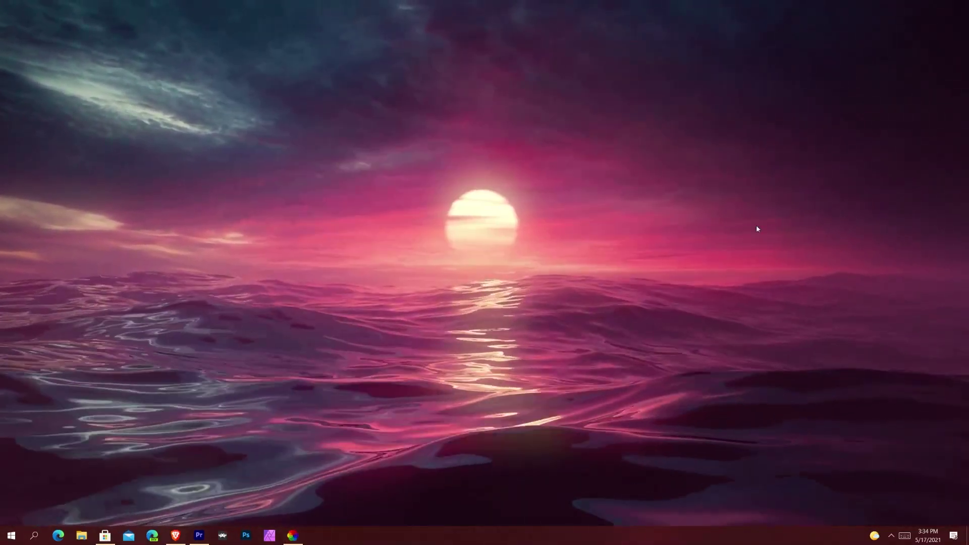